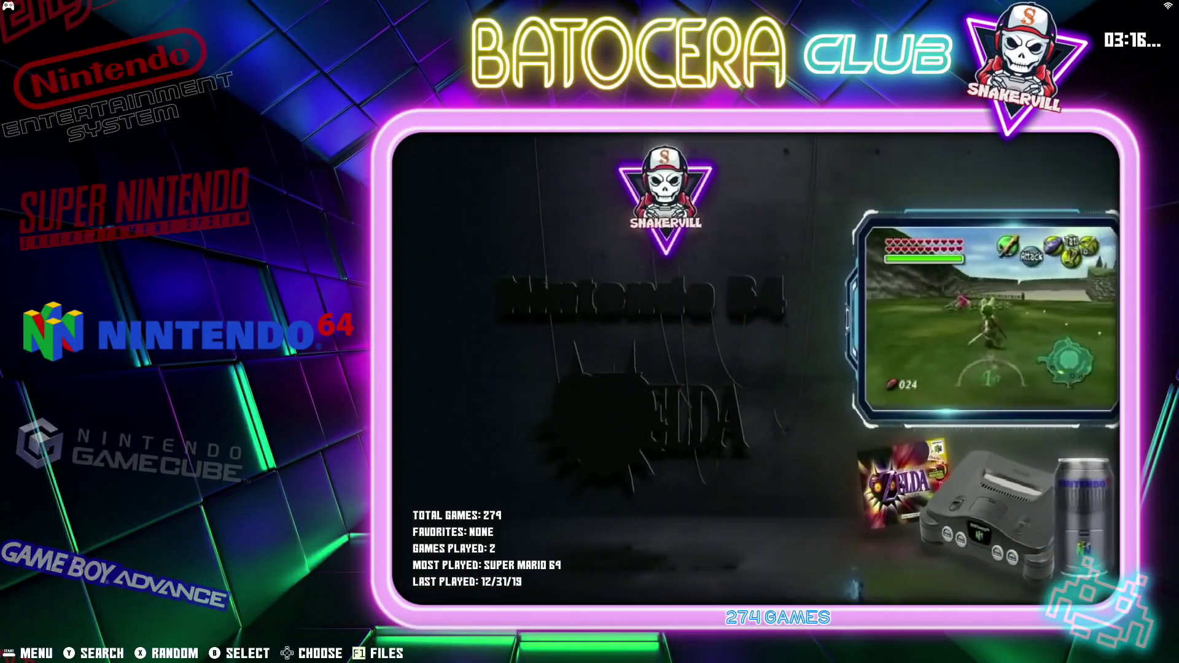
Open the Nintendo 64 list and browse scraped entries from 1080 TenEighty Snowboarding to Army Men.
key("Return")
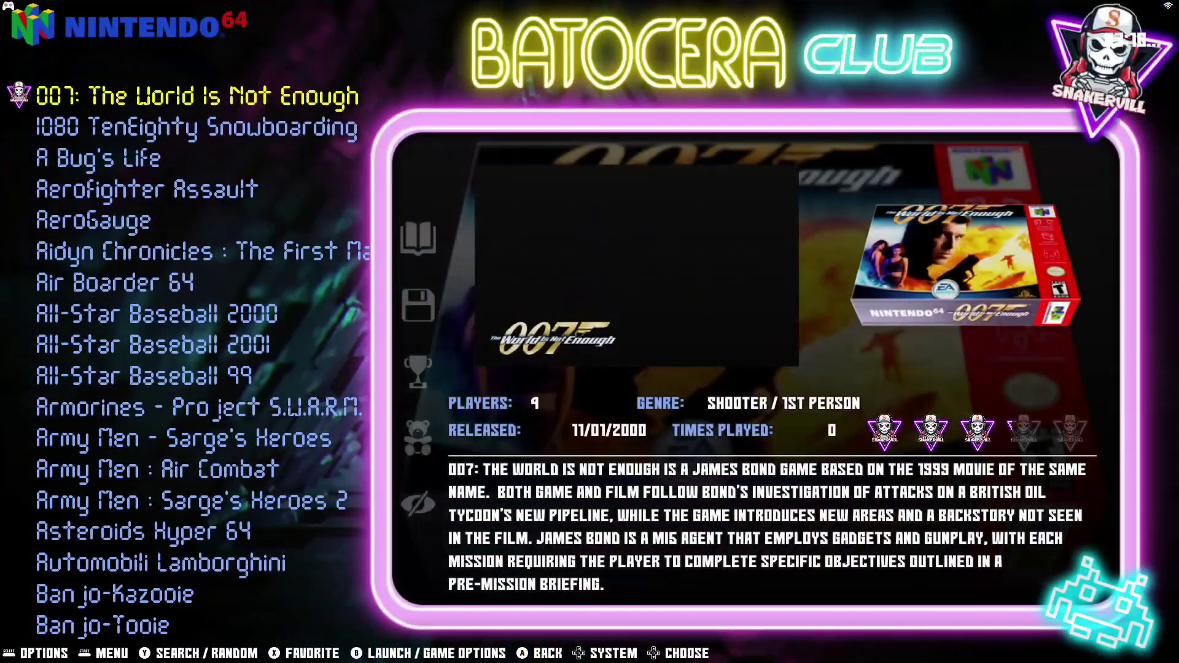
key("Down")
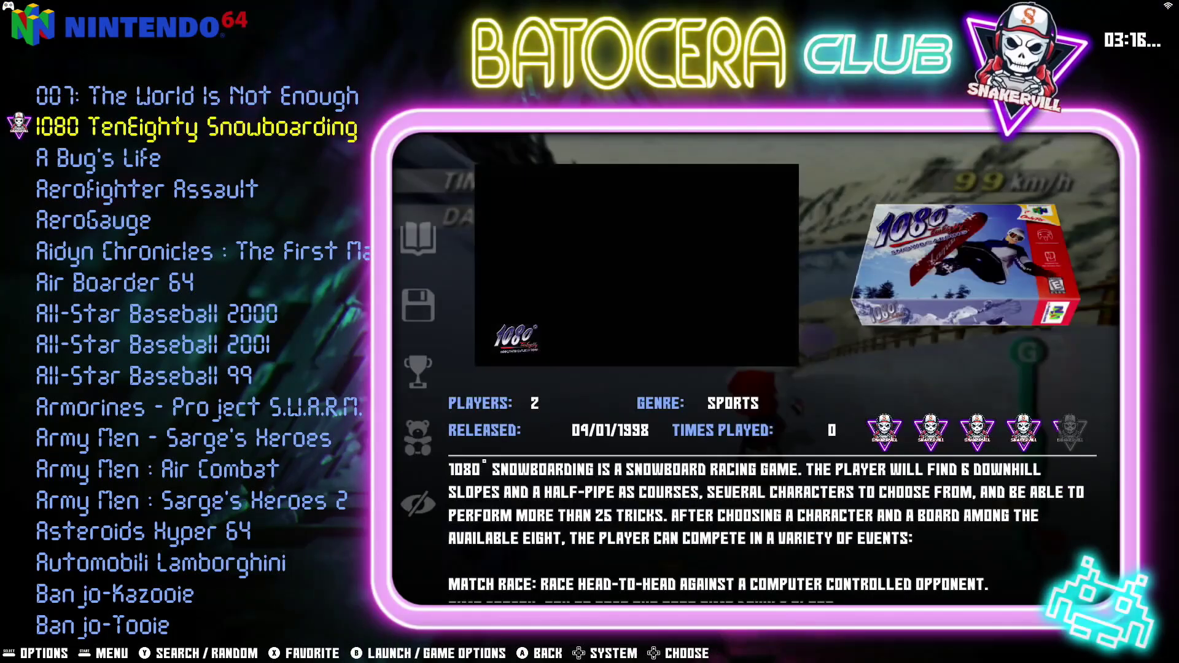
key("Down")
key("Down")
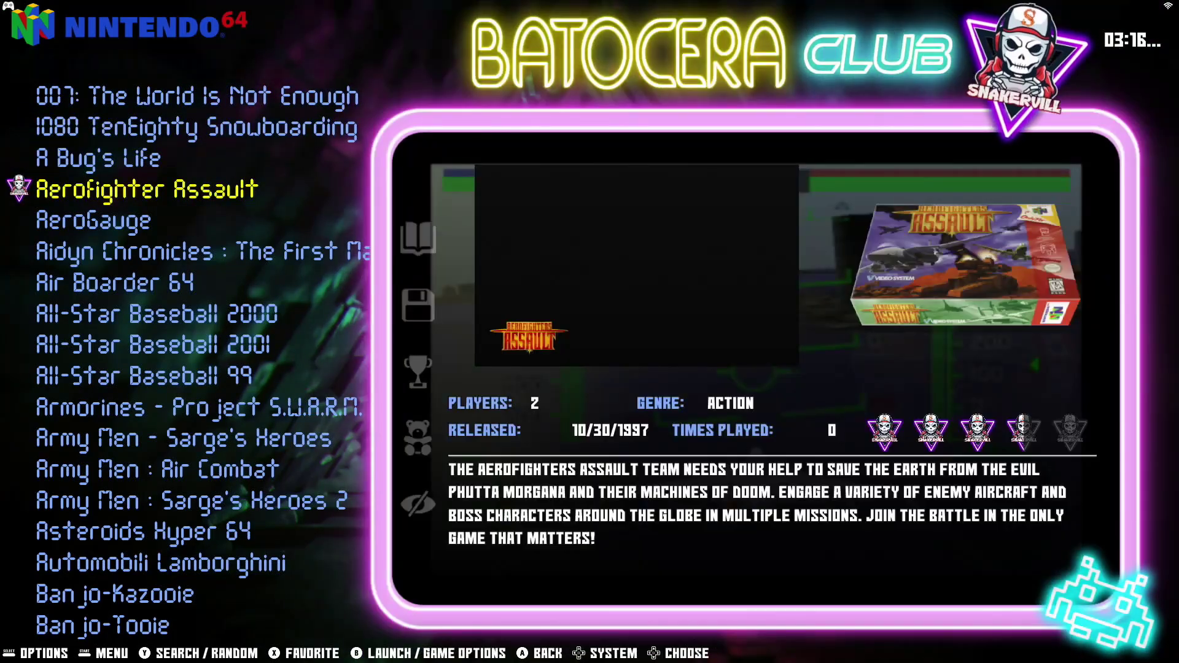
key("Down")
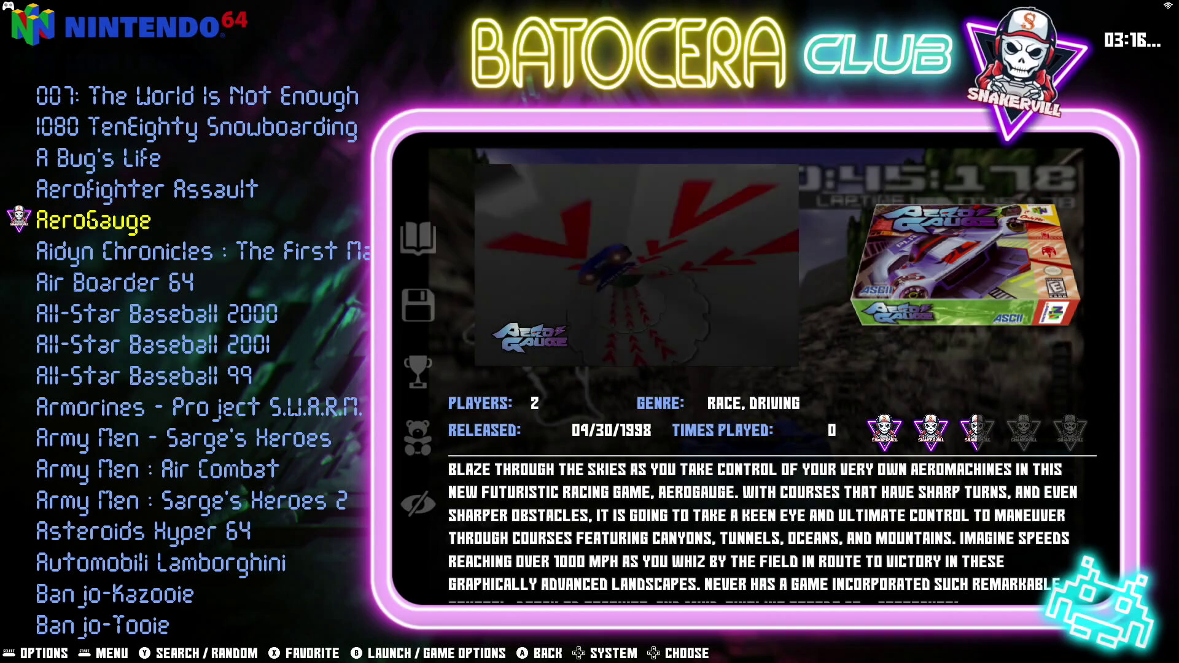
key("Down")
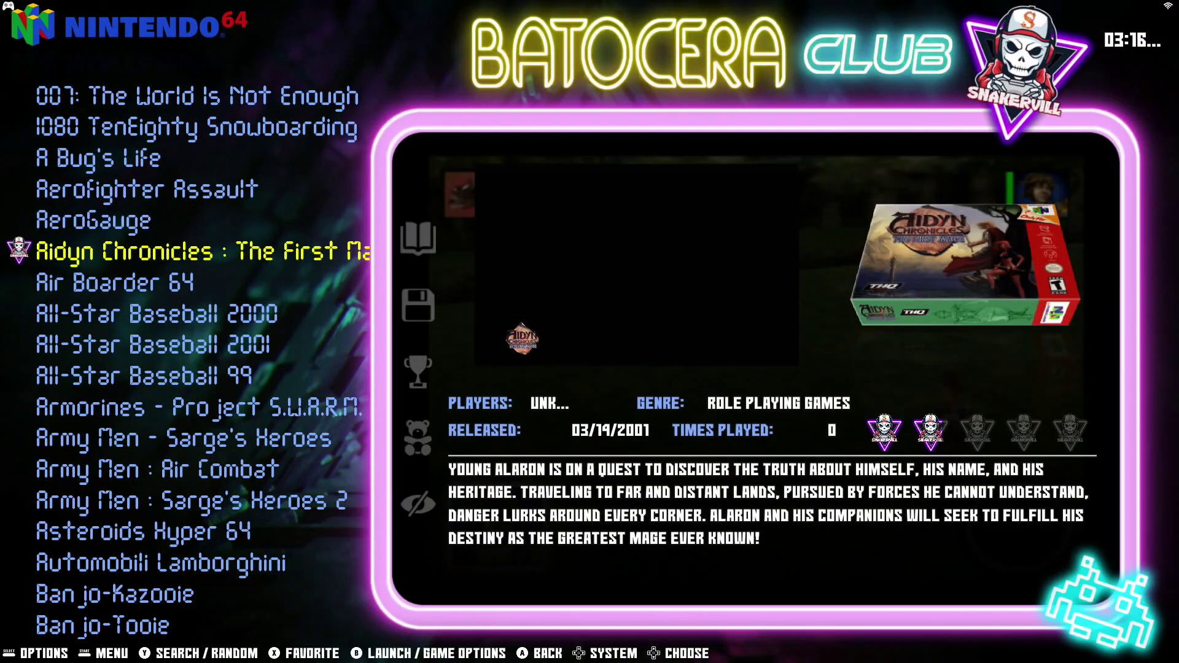
key("Down")
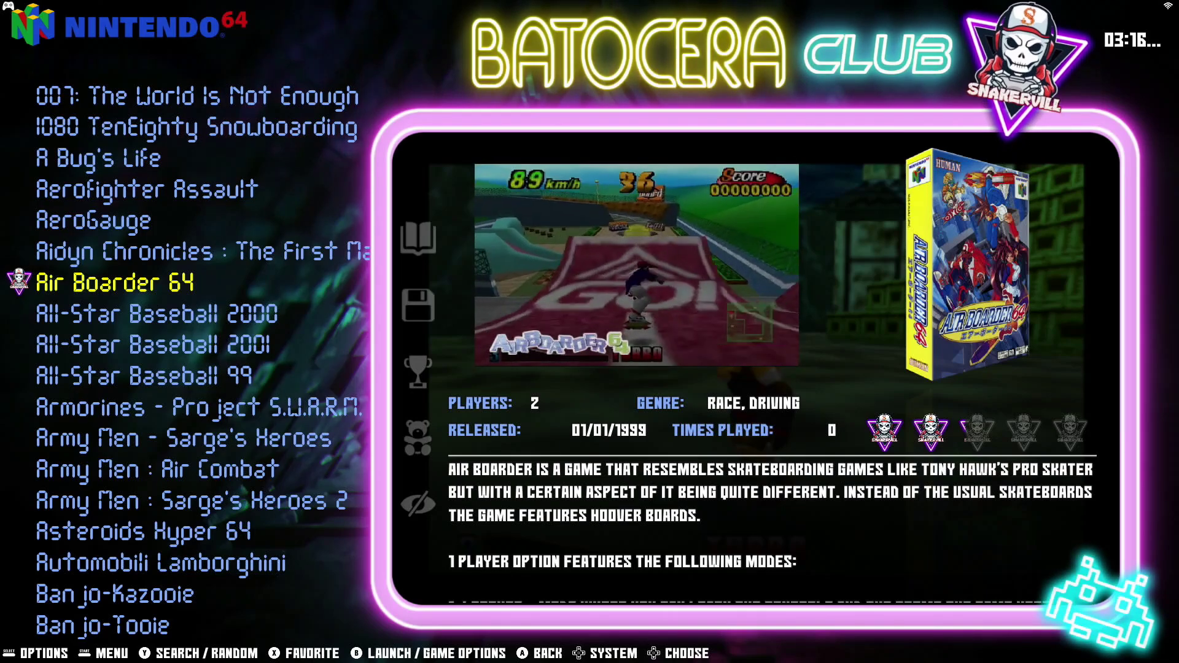
key("Down")
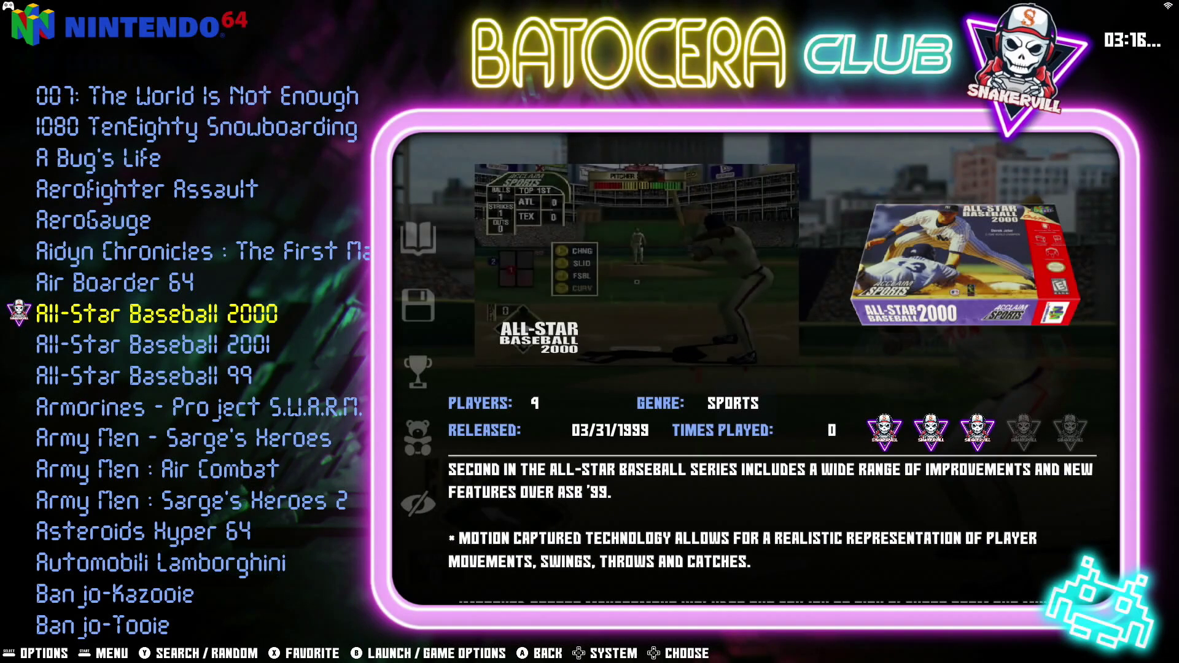
key("Down")
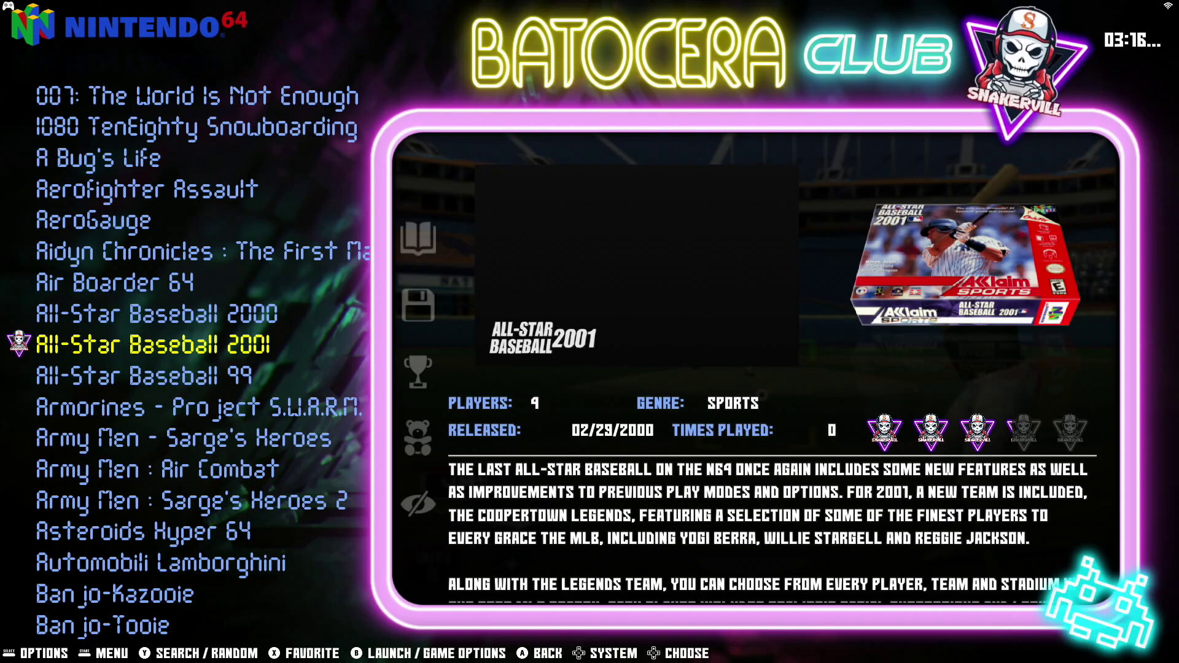
key("Down")
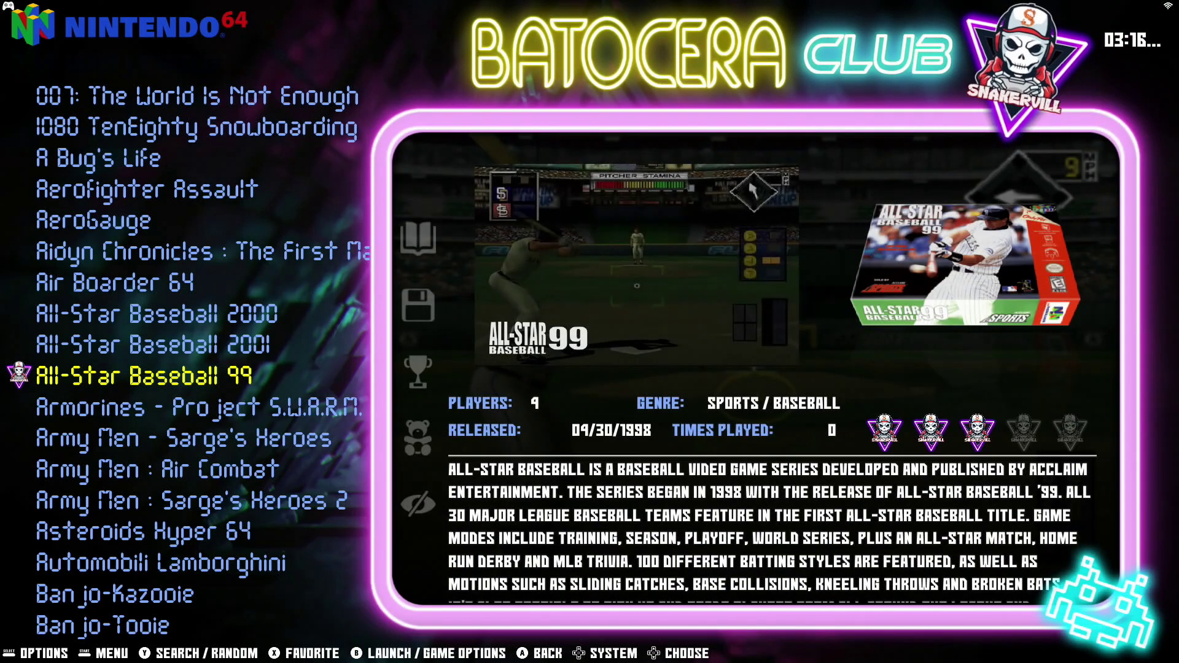
key("Down")
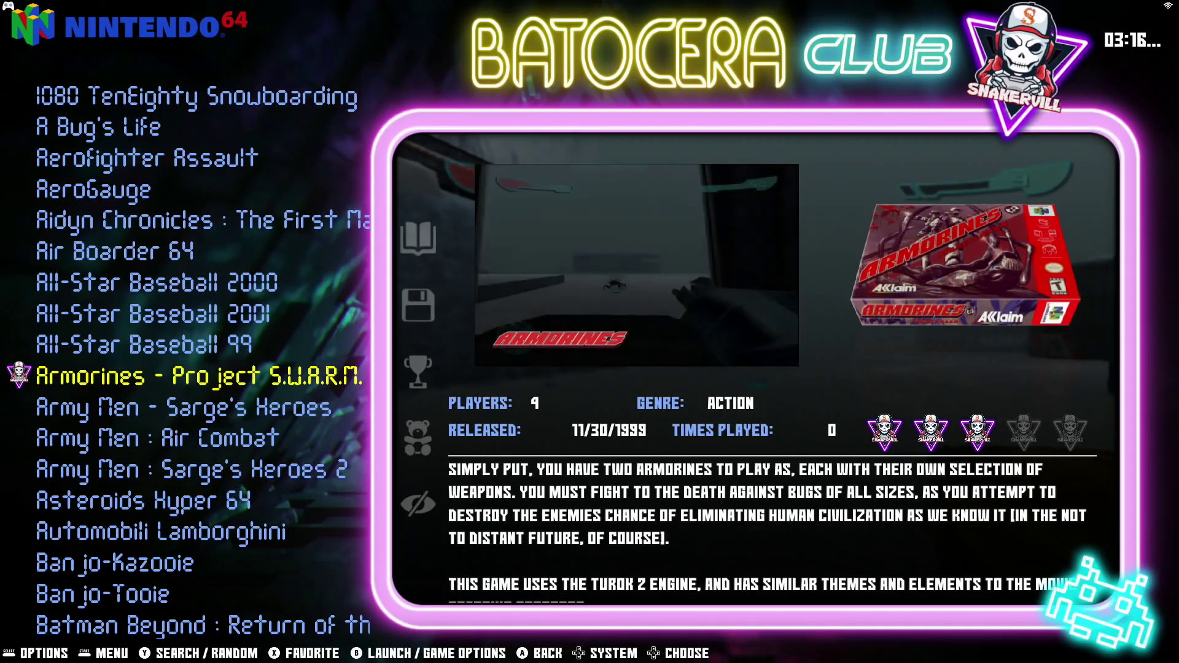
key("Down")
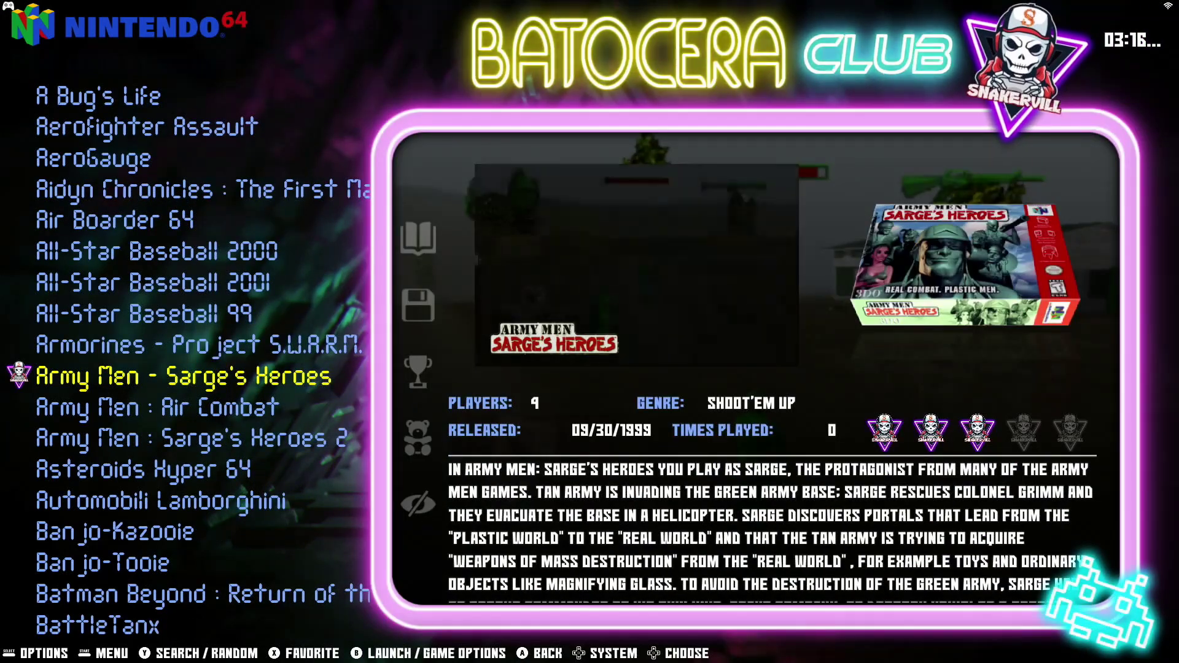
Switch to the GameCube list and browse from Asterix & Obelix XXL to Crash Bandicoot.
key("BackSpace")
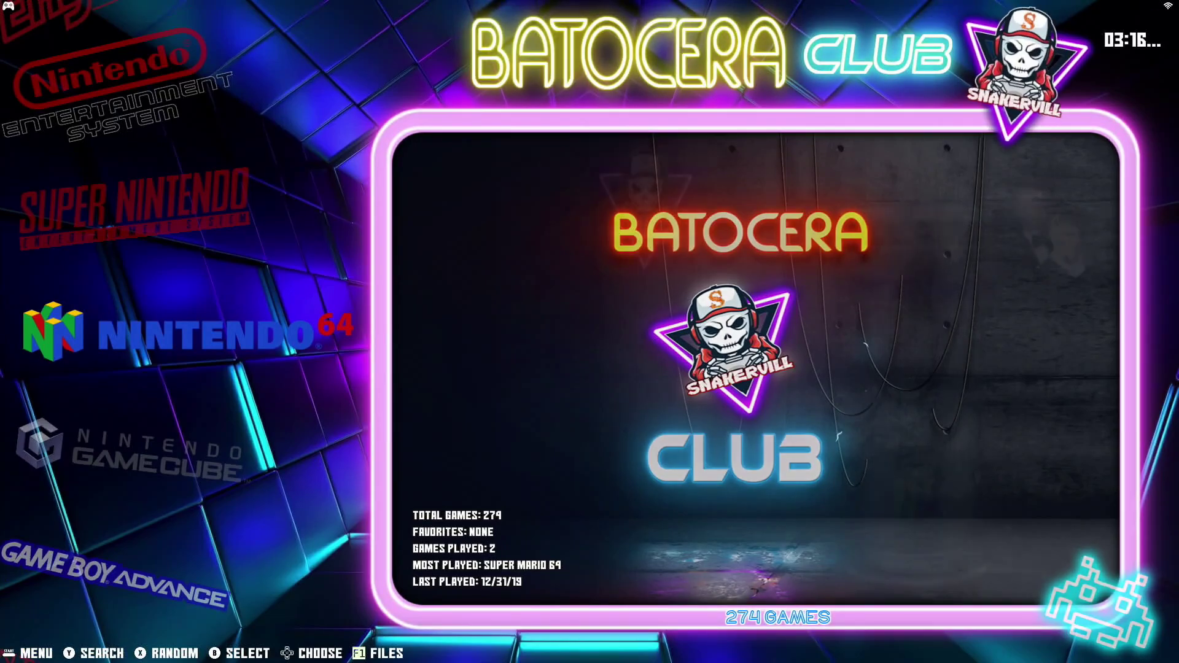
key("Down")
key("Return")
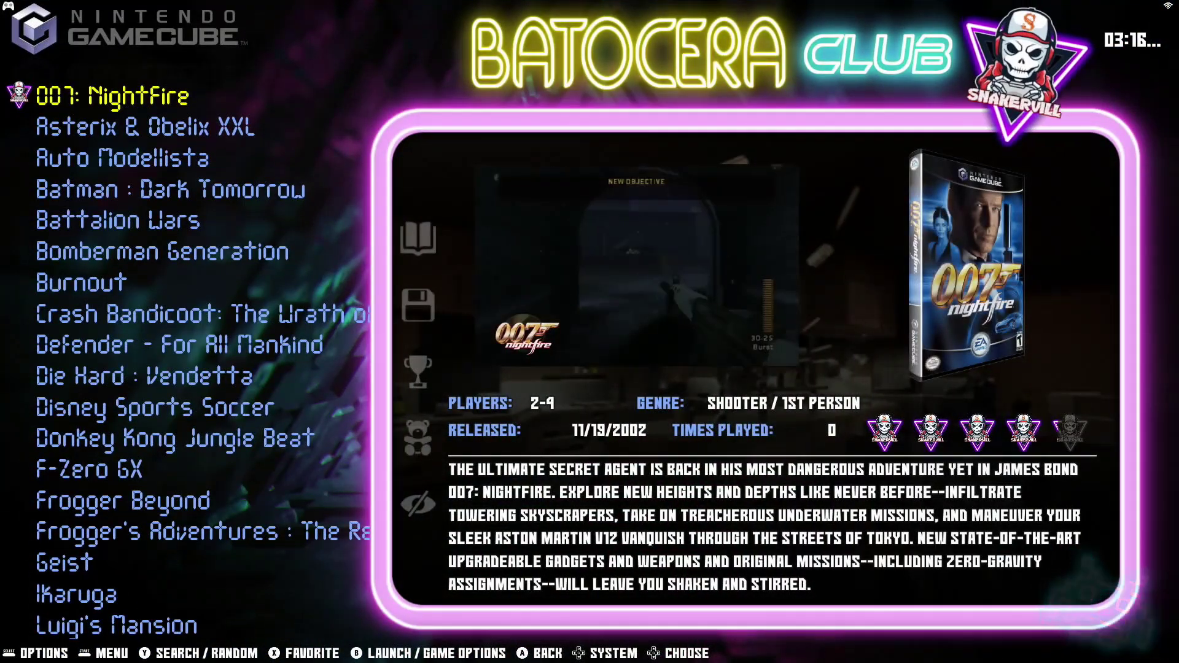
key("Down")
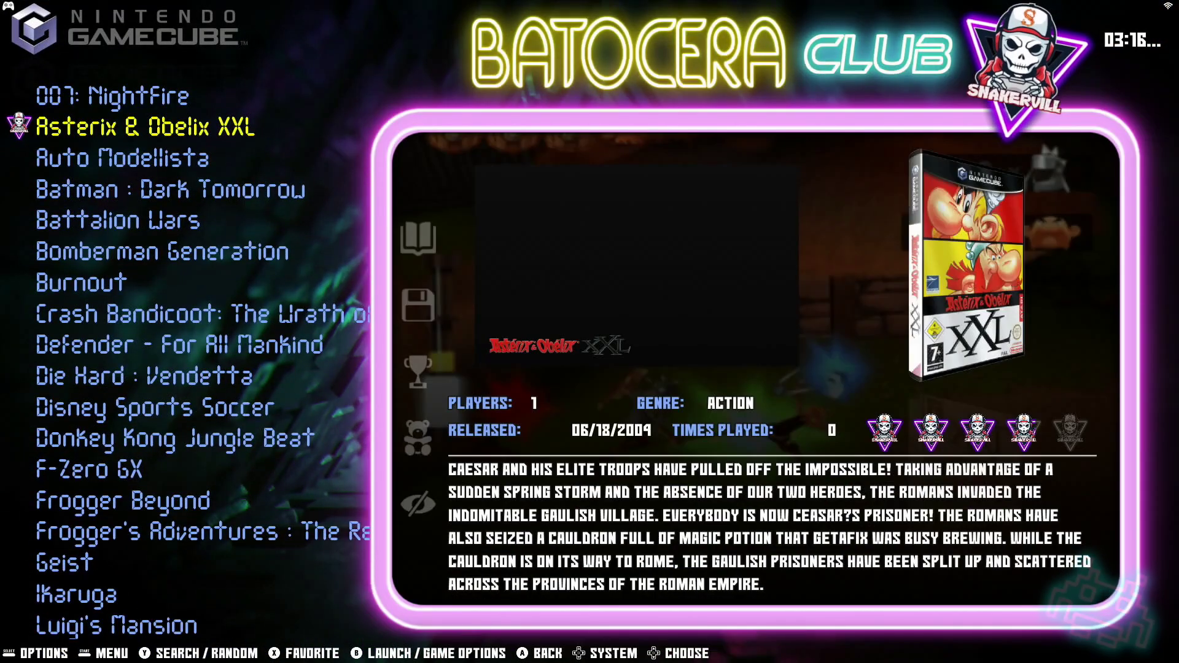
key("Down")
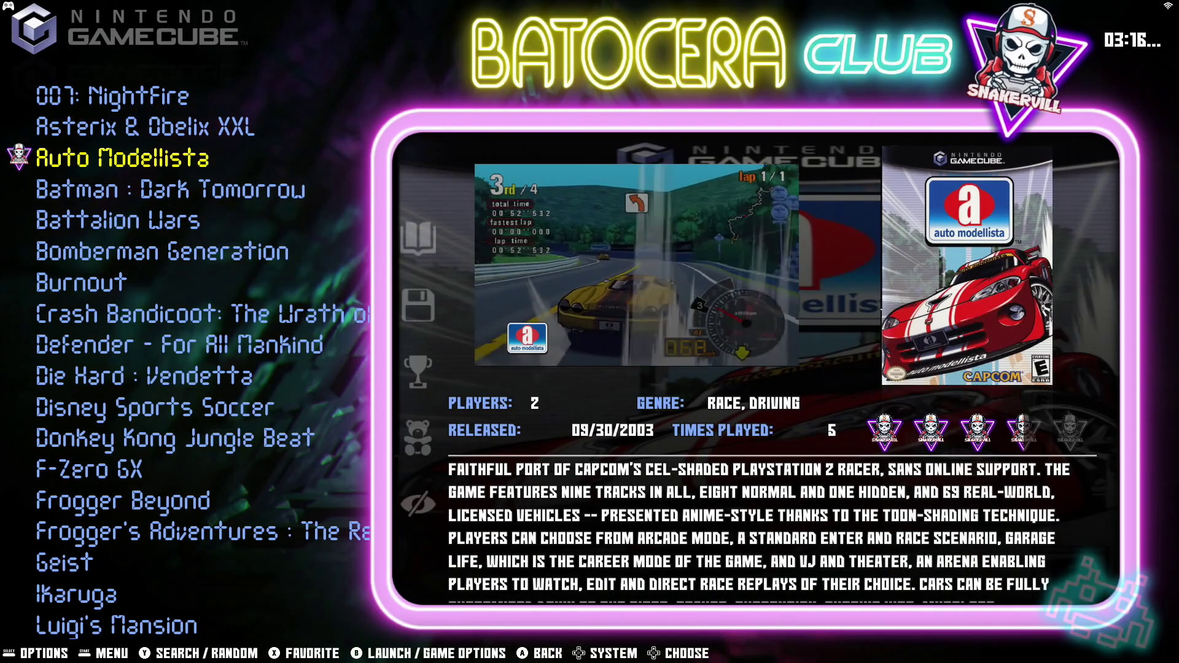
key("Down")
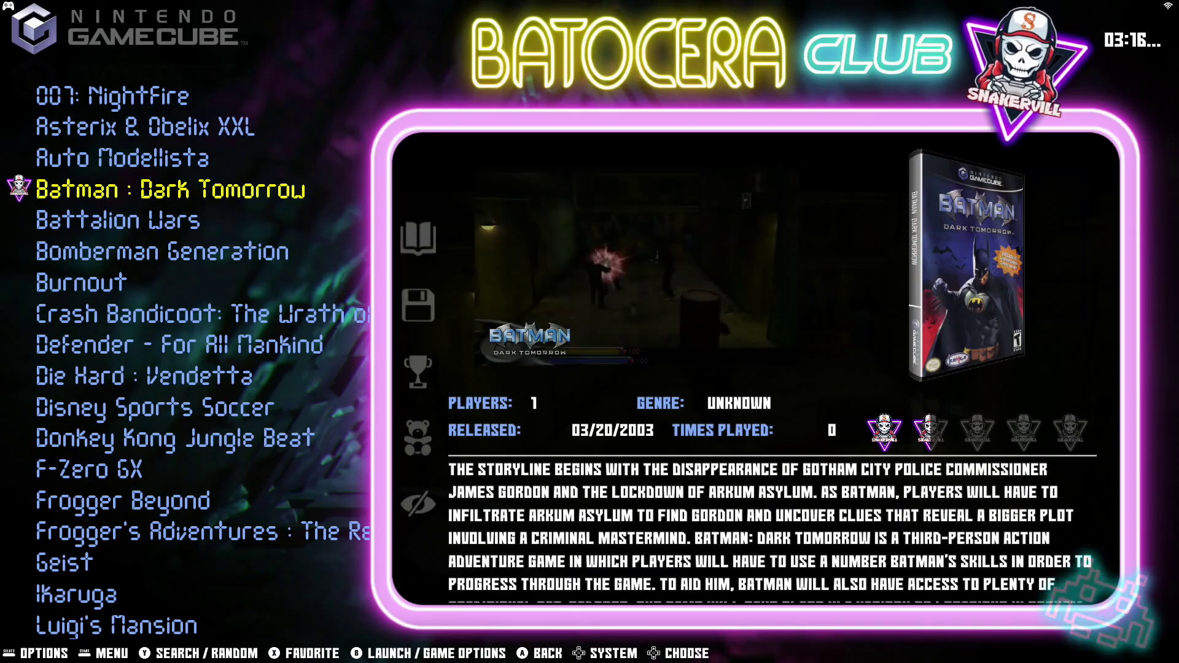
key("Down")
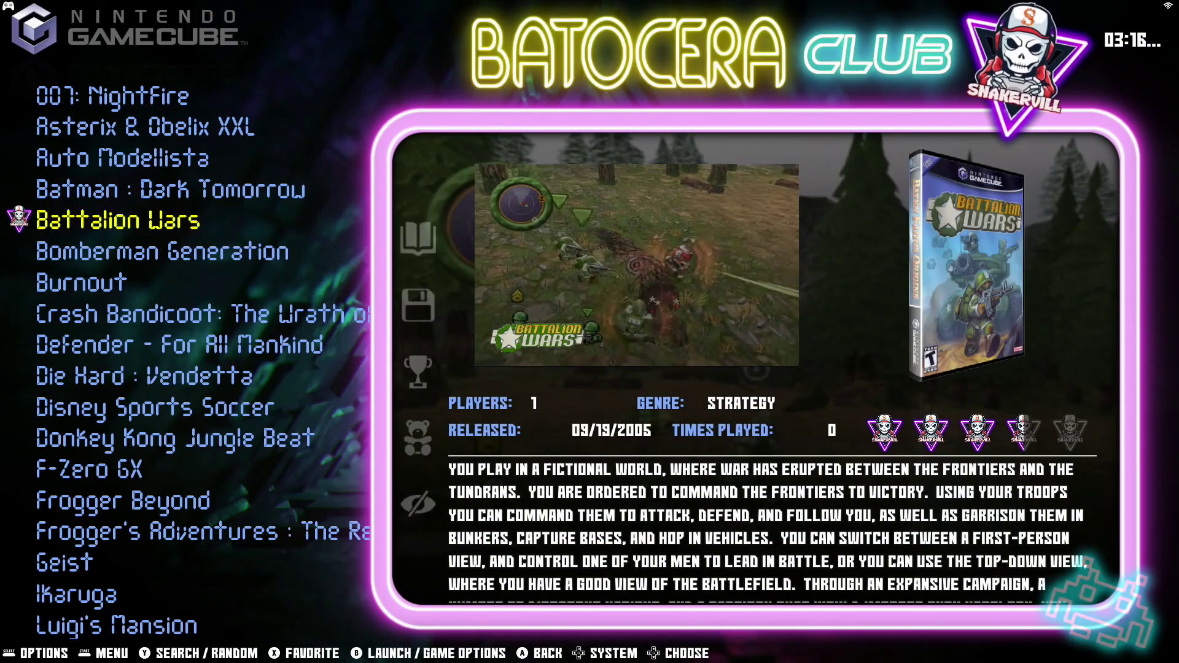
key("Down")
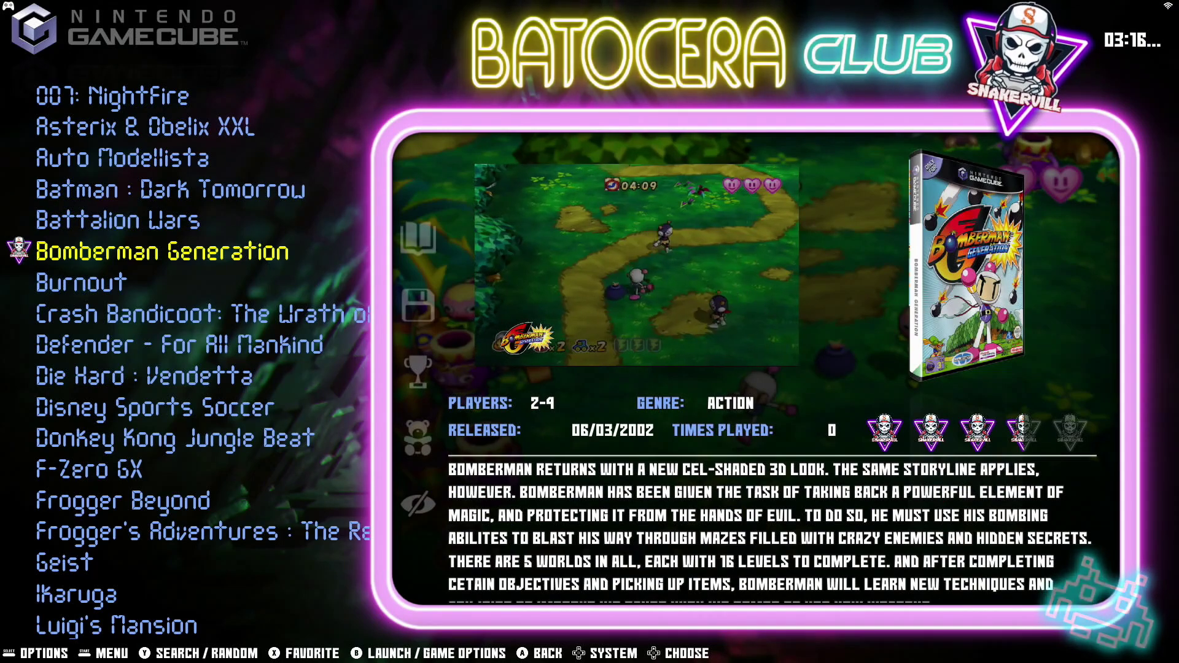
key("Down")
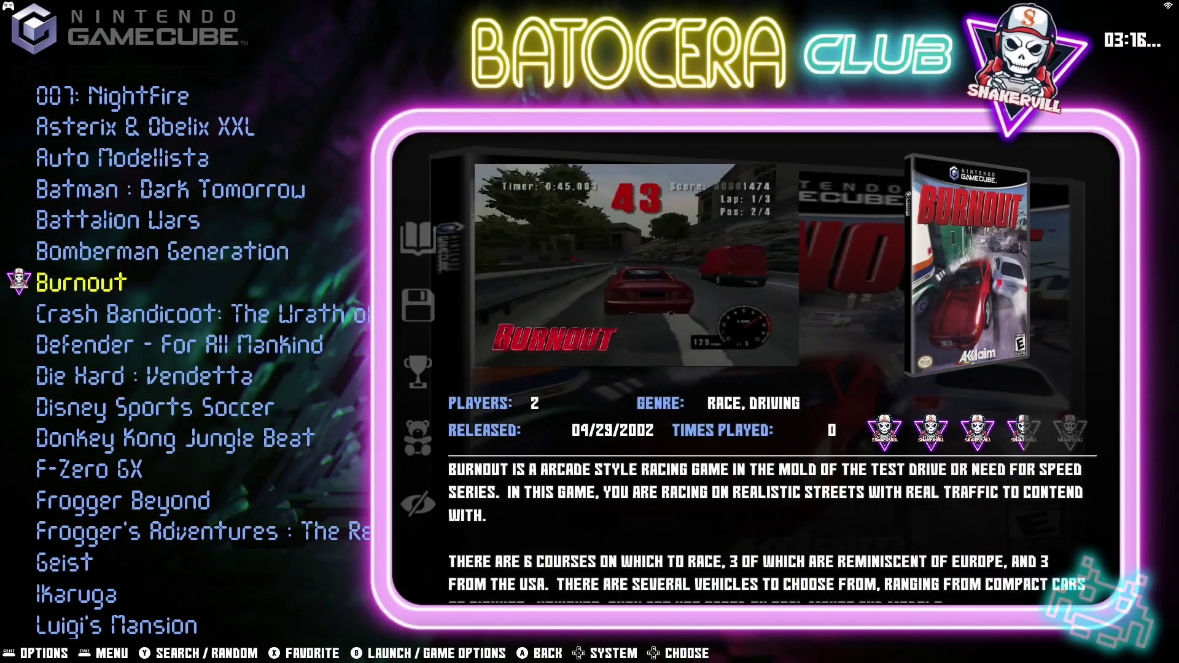
key("Down")
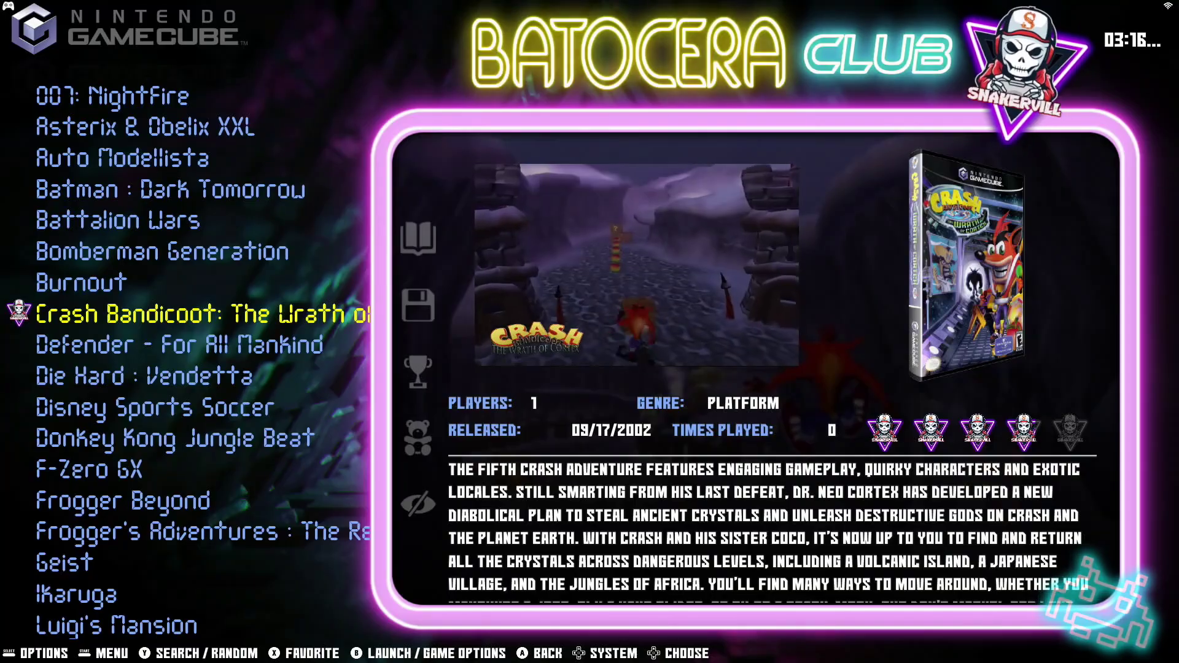
Switch to the Game Boy Advance list and browse from 007 : Nightfire to Activision Anthology.
key("Escape")
key("Down")
key("Return")
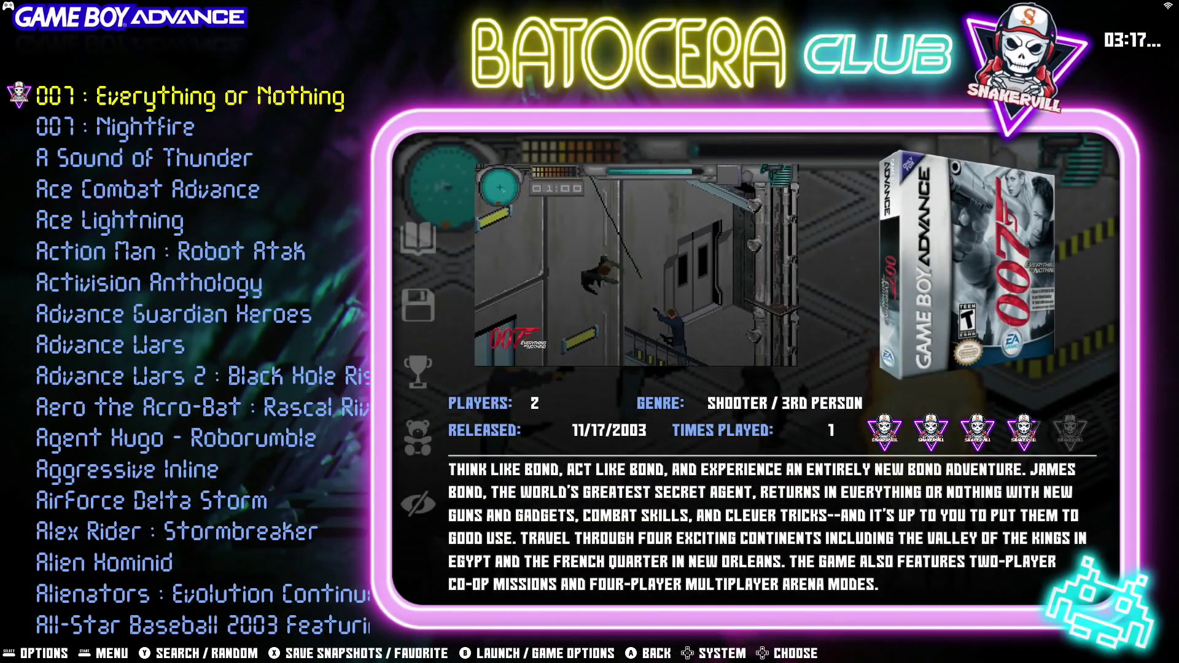
key("Down")
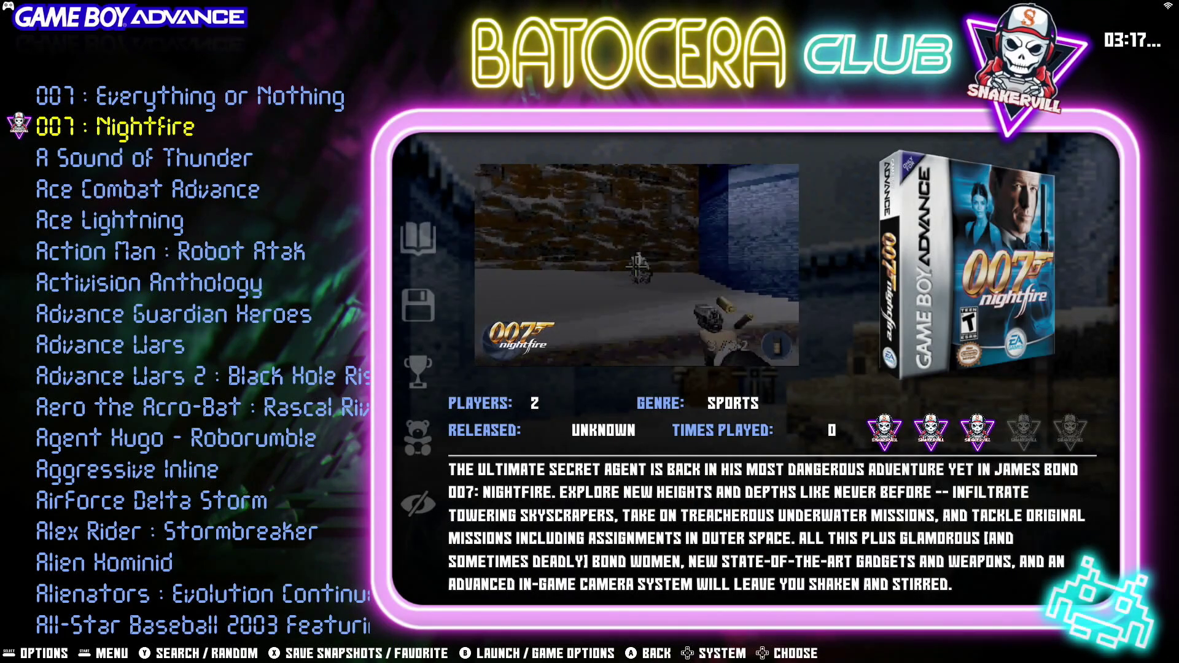
key("Down")
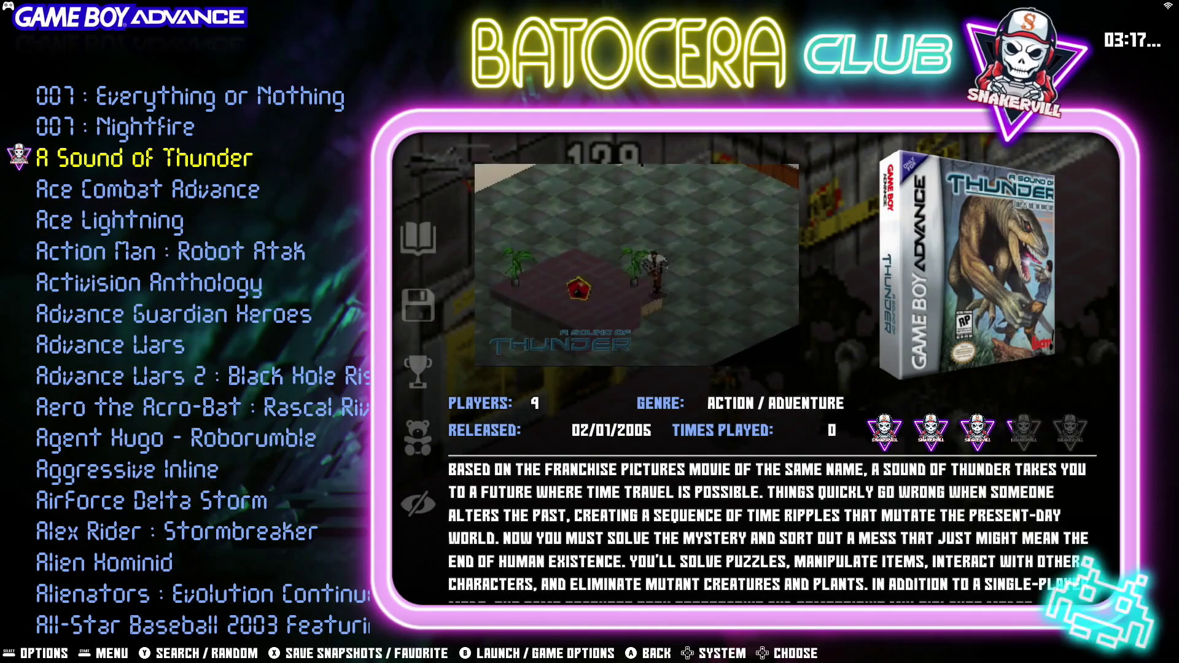
key("Down")
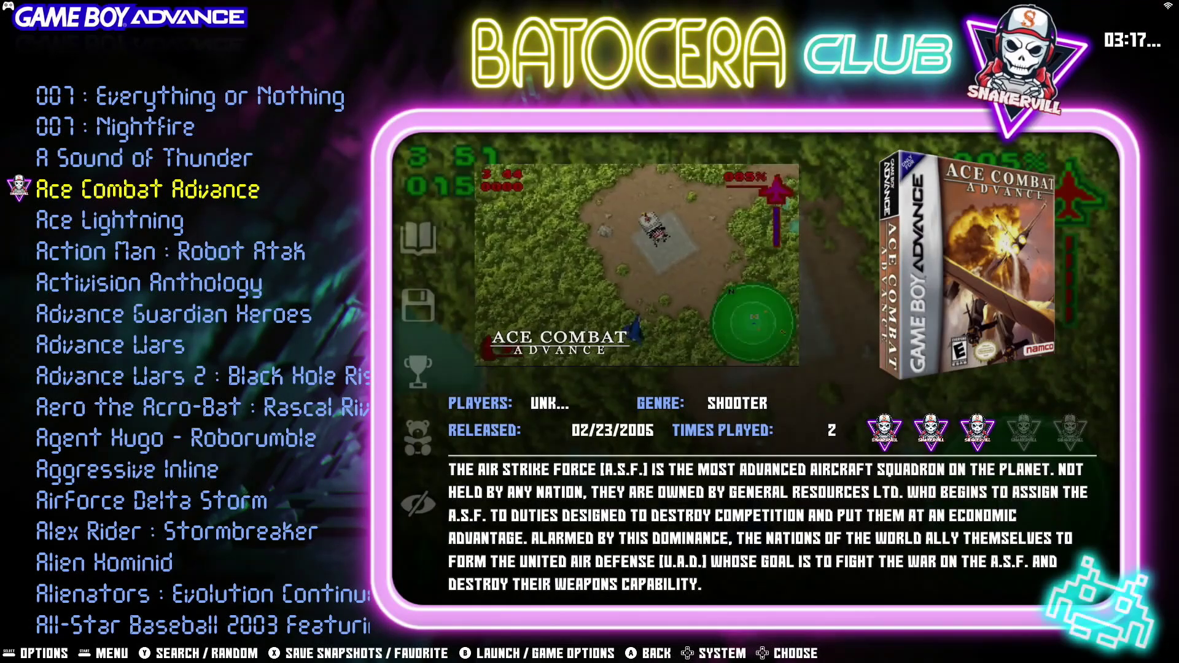
key("Down")
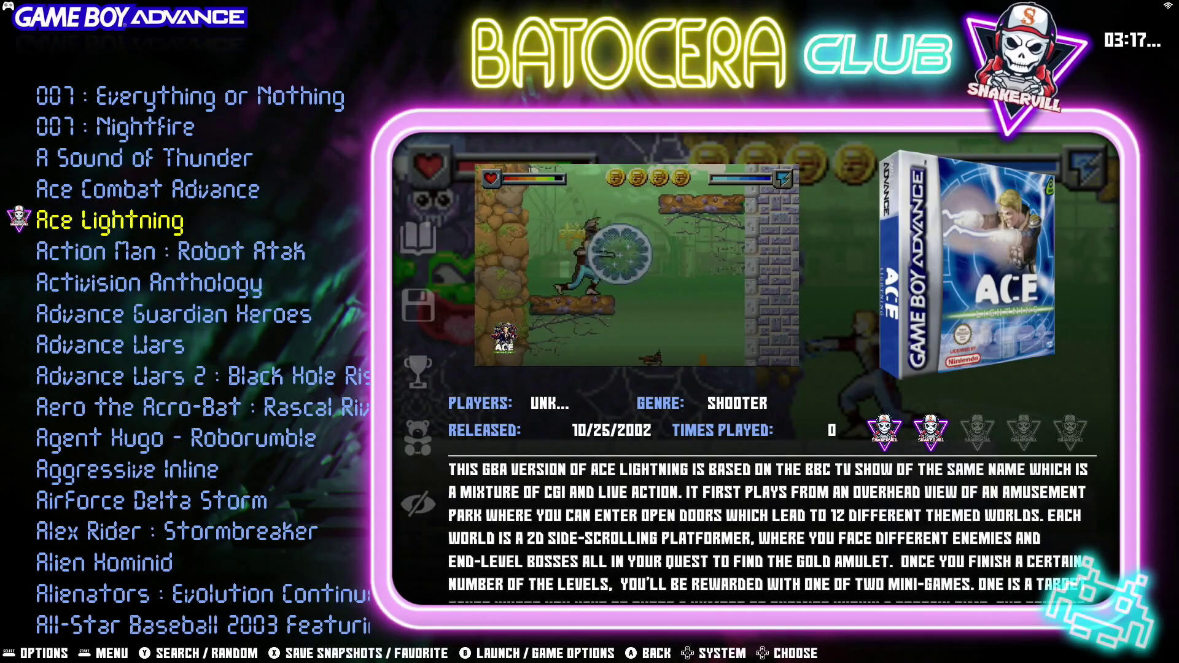
key("Down")
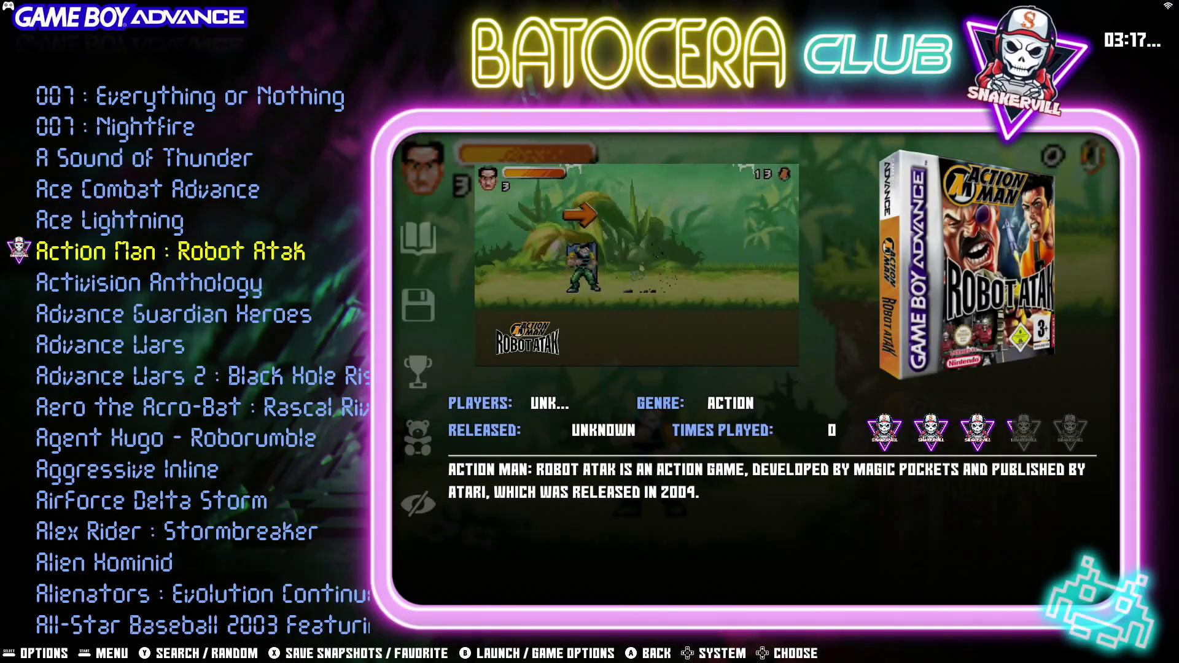
key("Down")
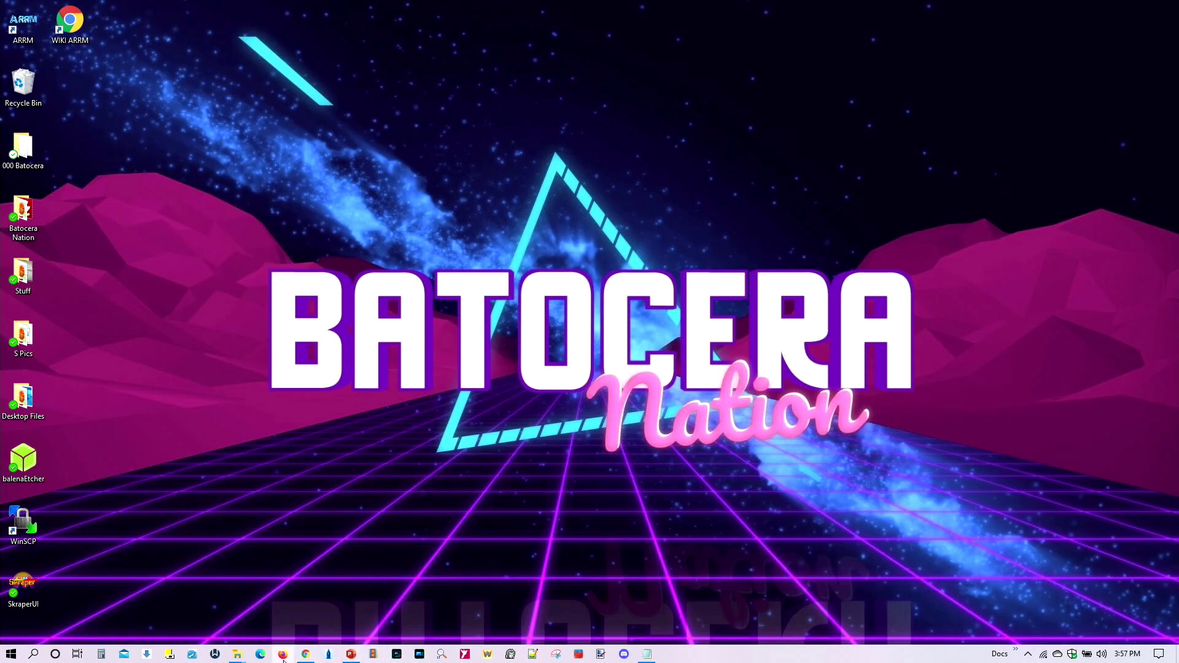
left_click(305, 654)
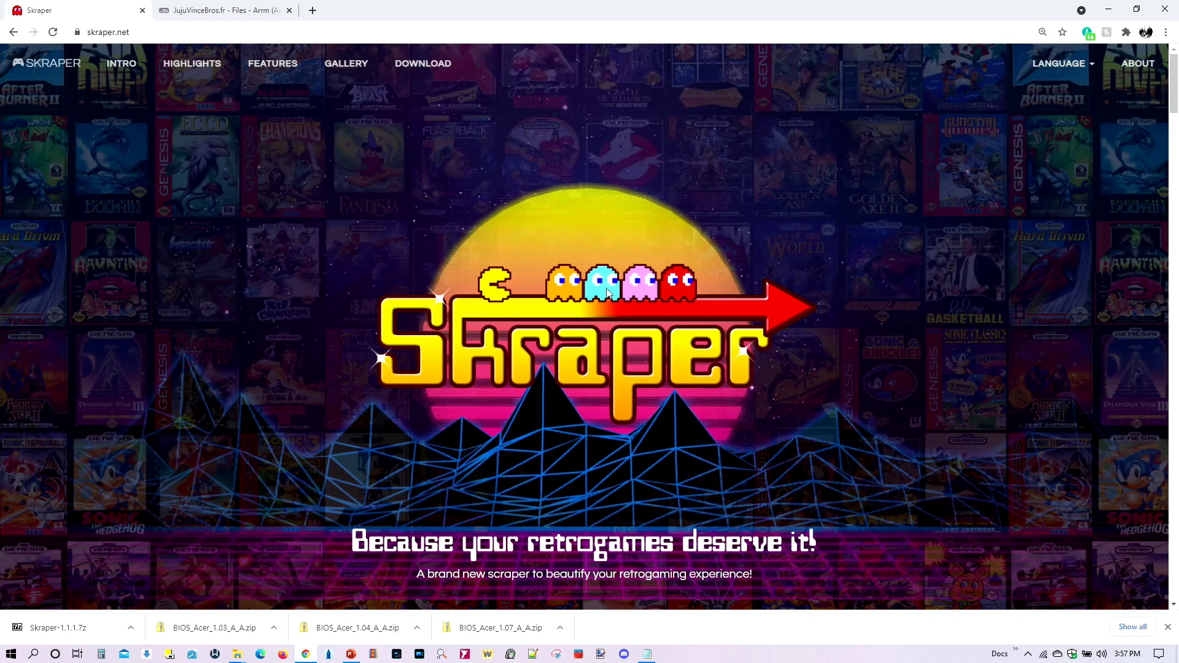
left_click(218, 9)
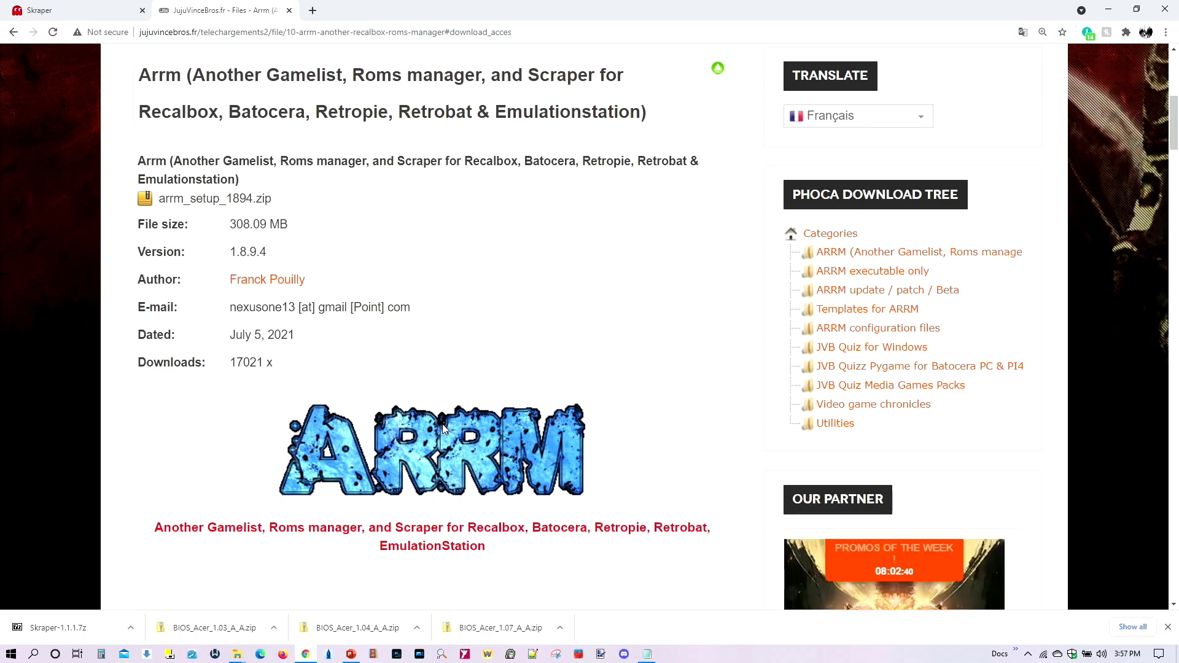
left_click(80, 12)
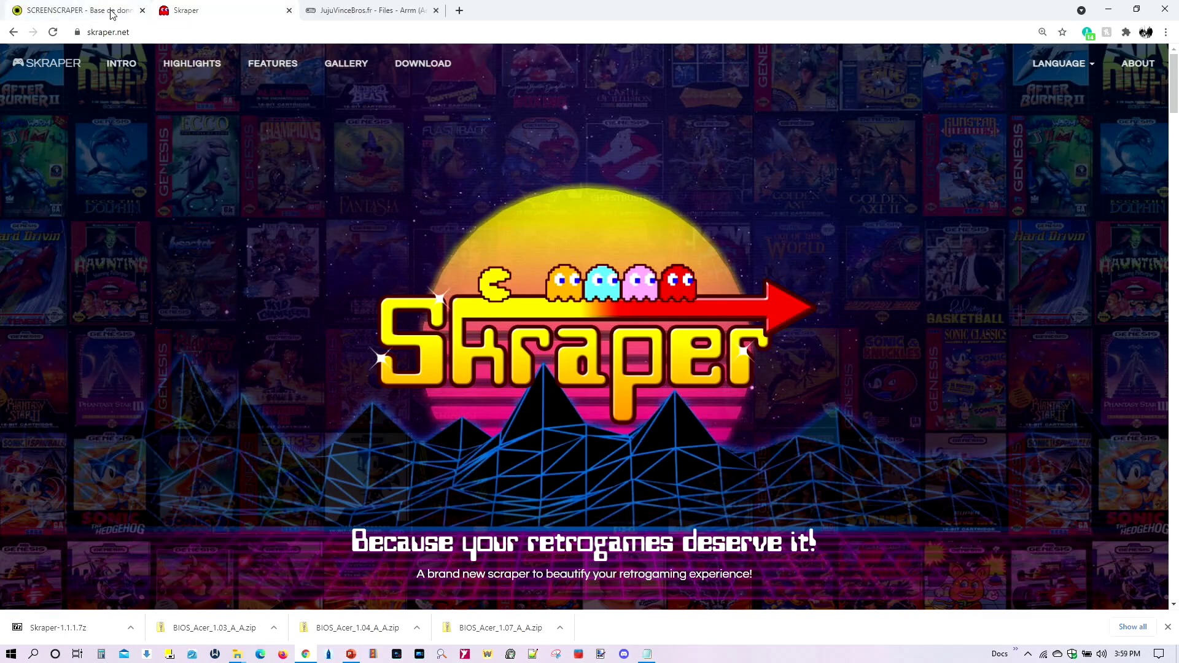
left_click(92, 11)
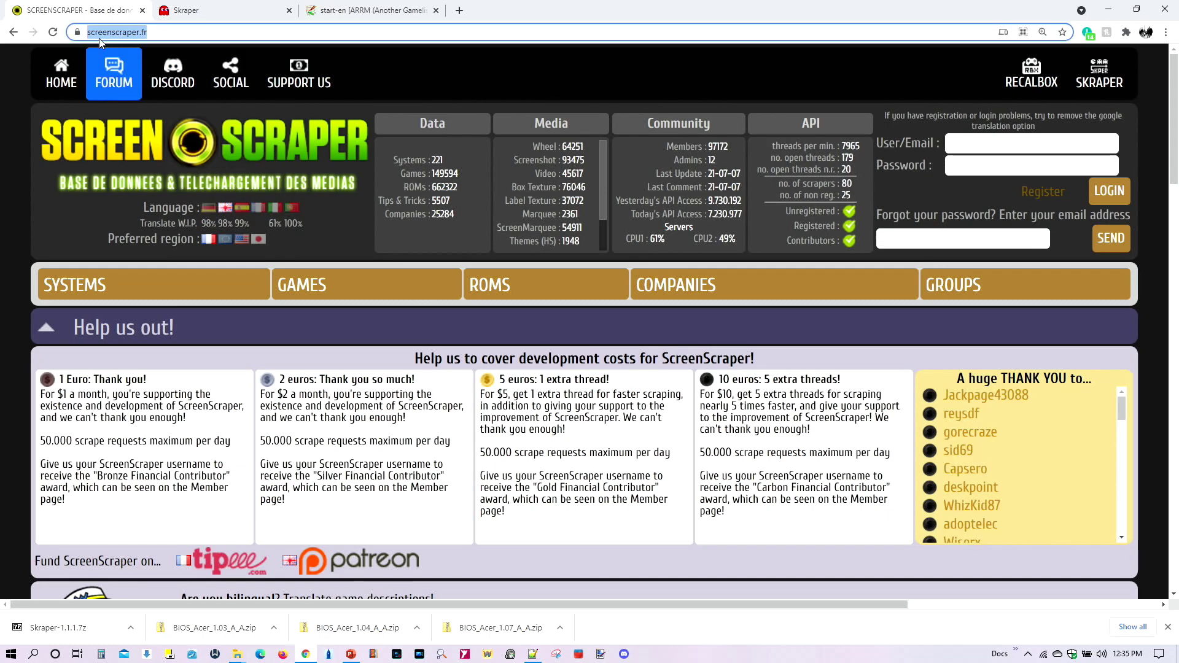
left_click(150, 29)
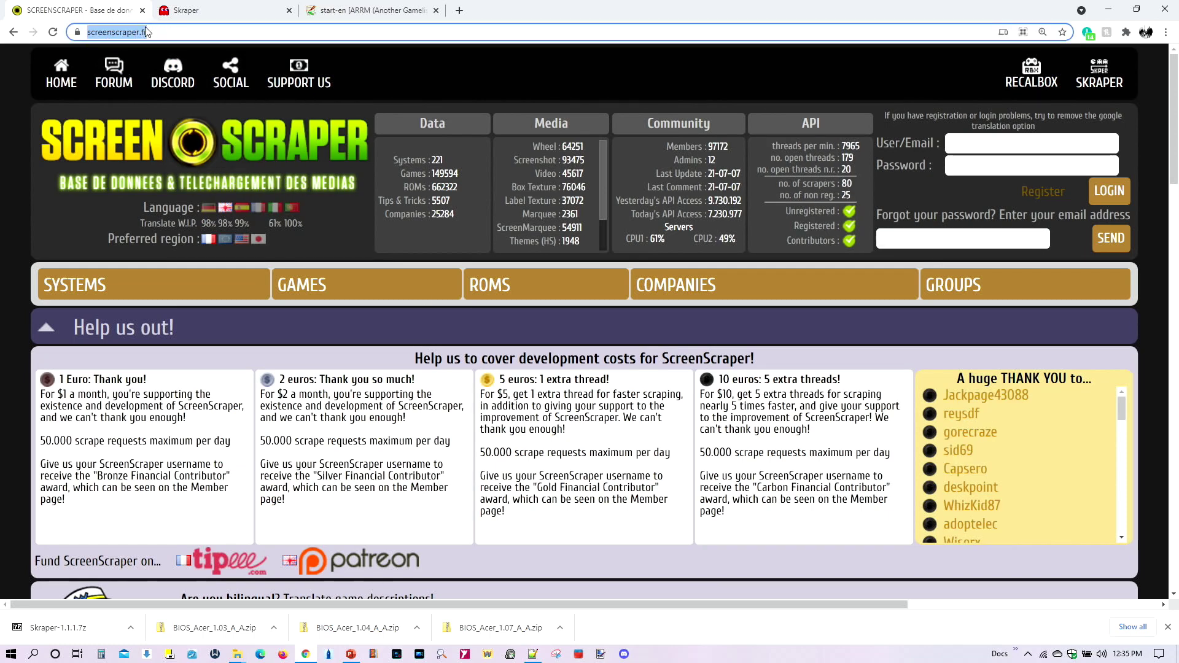
mouse_move(229, 166)
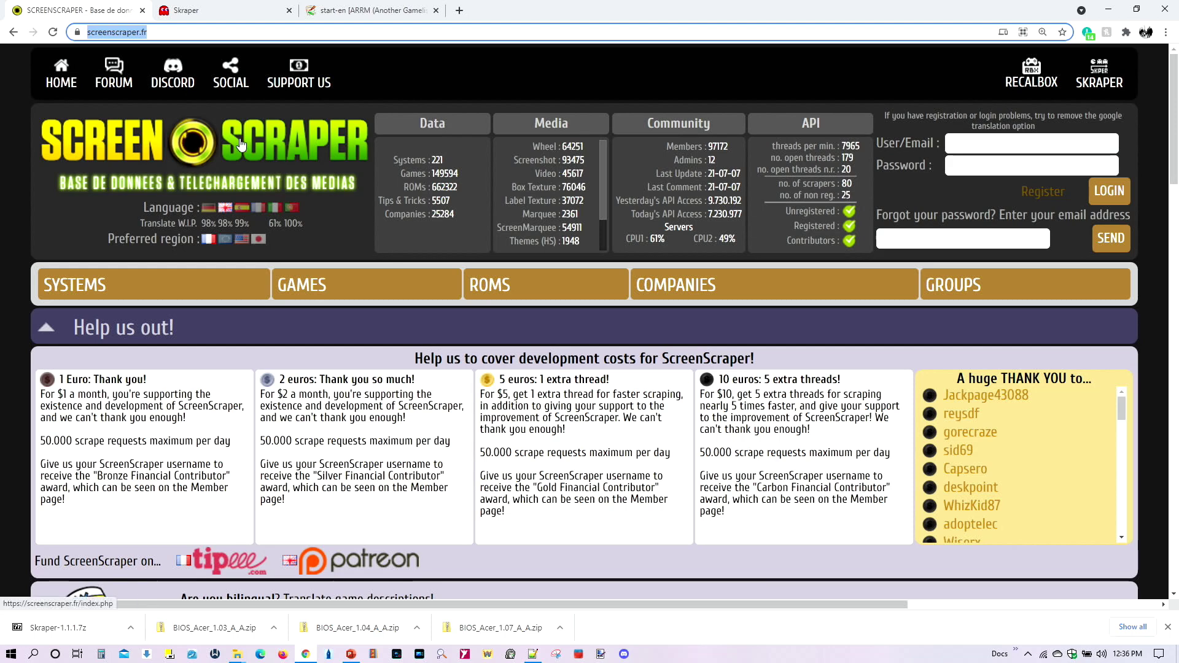
mouse_move(224, 308)
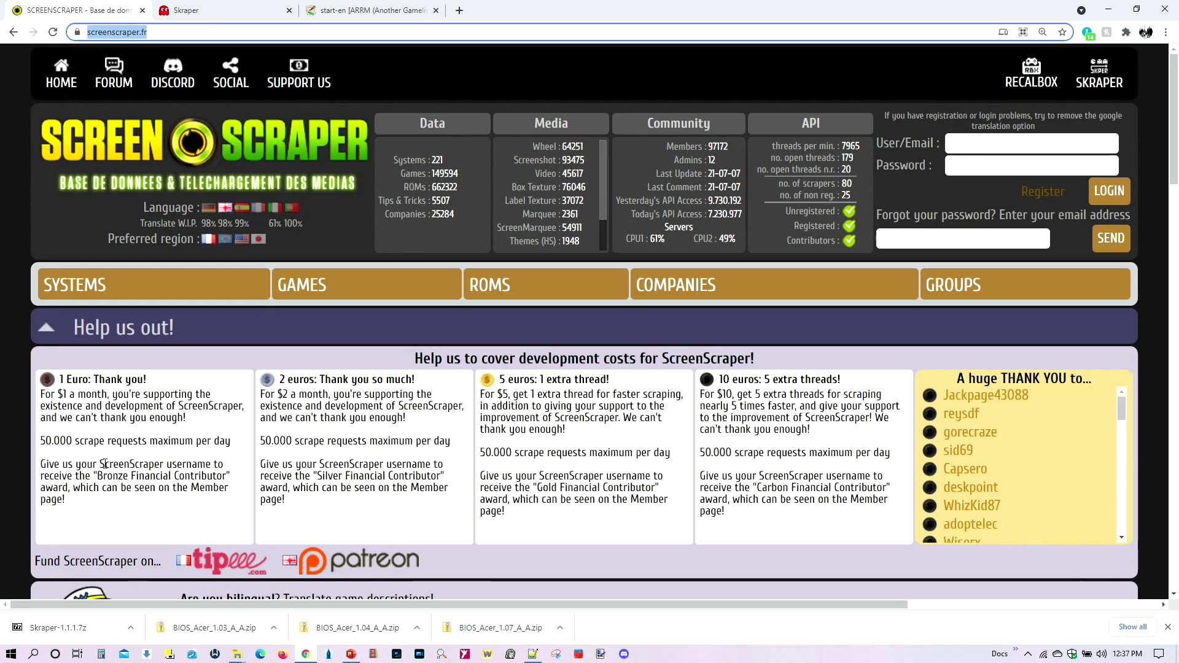
left_click(221, 10)
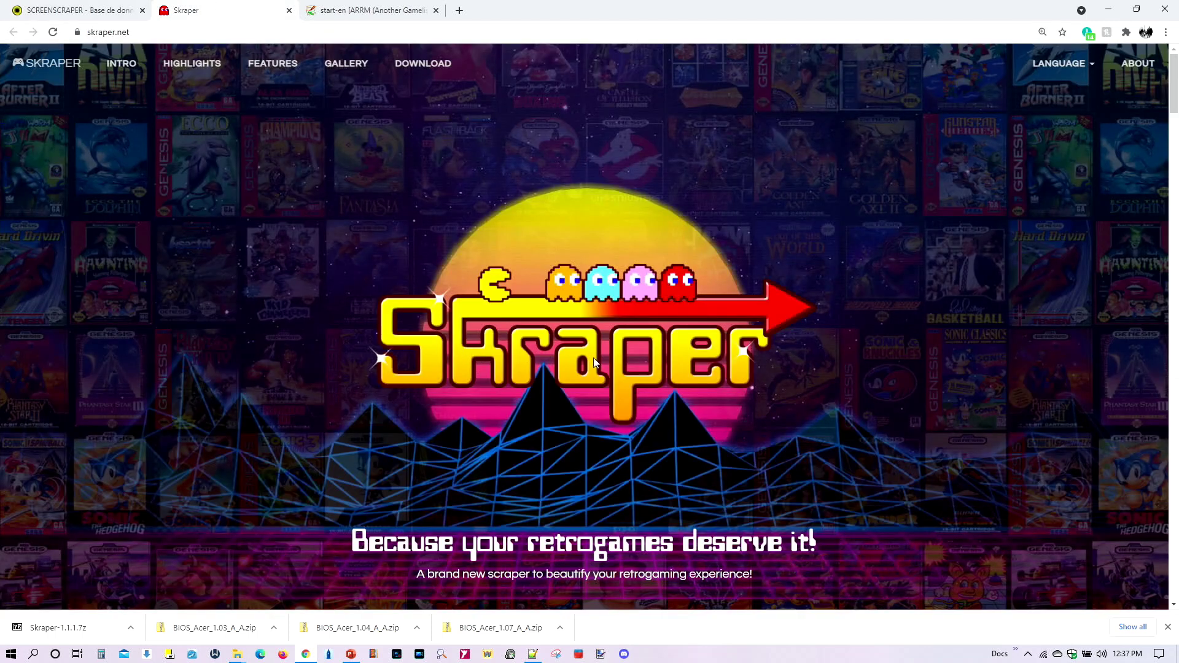
Start the Windows Skraper download, cancel the save dialog, and show the extracted Skraper-1.1.1 folder.
scroll(299, 275, "down", 5)
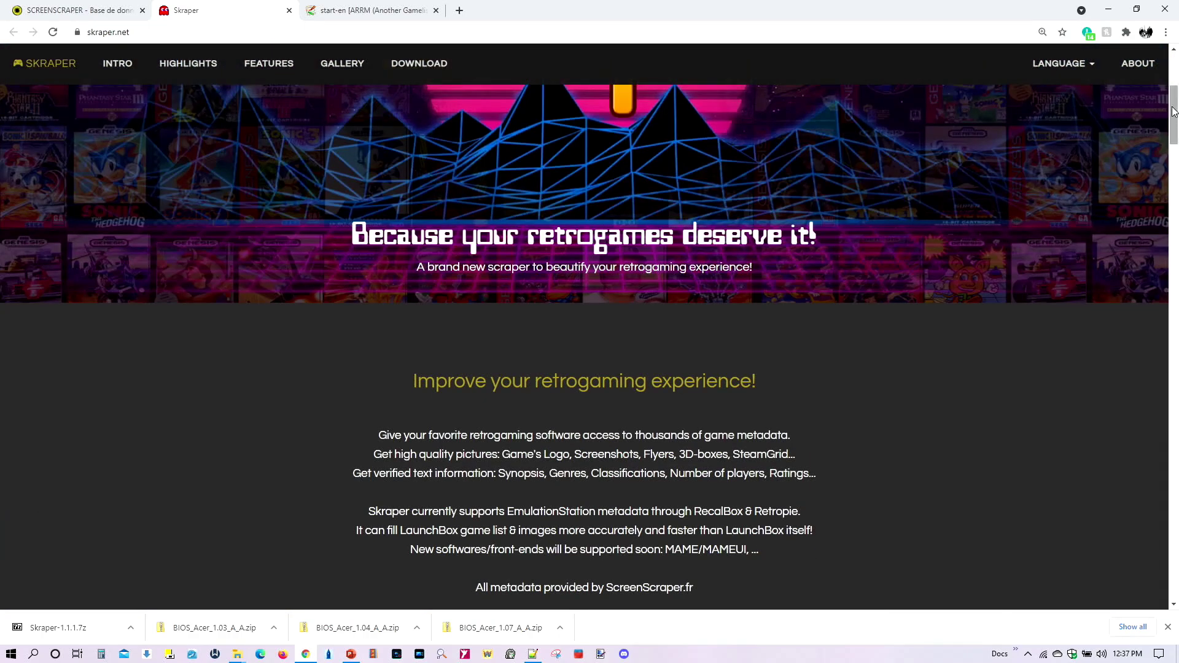
left_click_drag(1176, 166, 1176, 546)
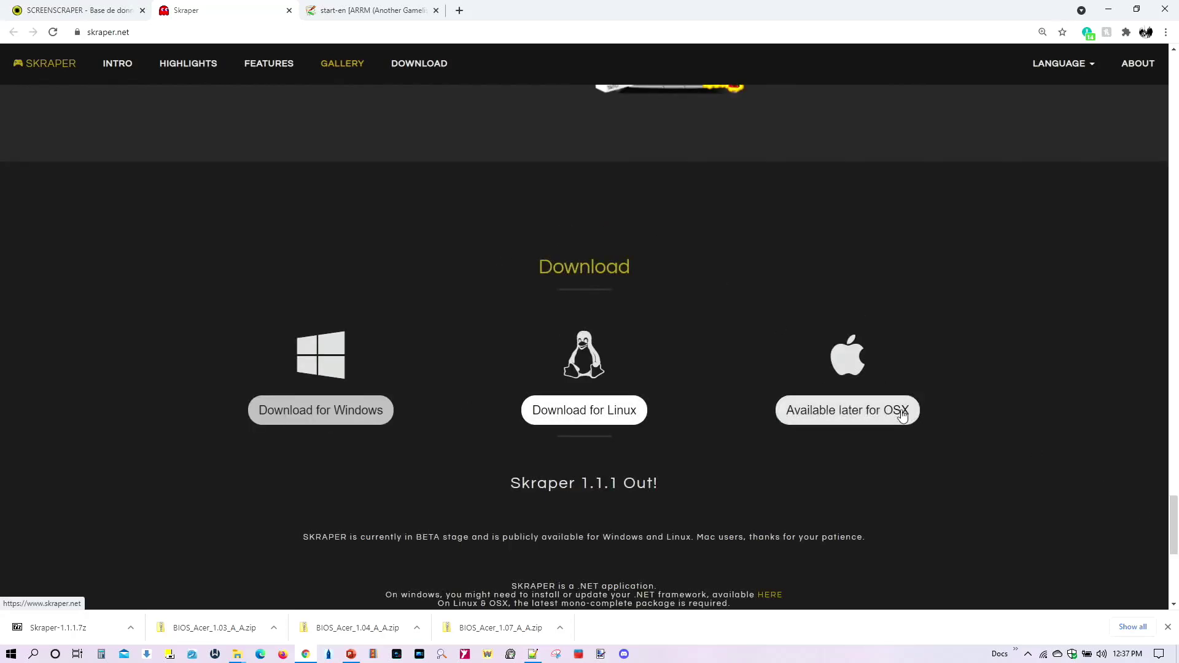
left_click(329, 420)
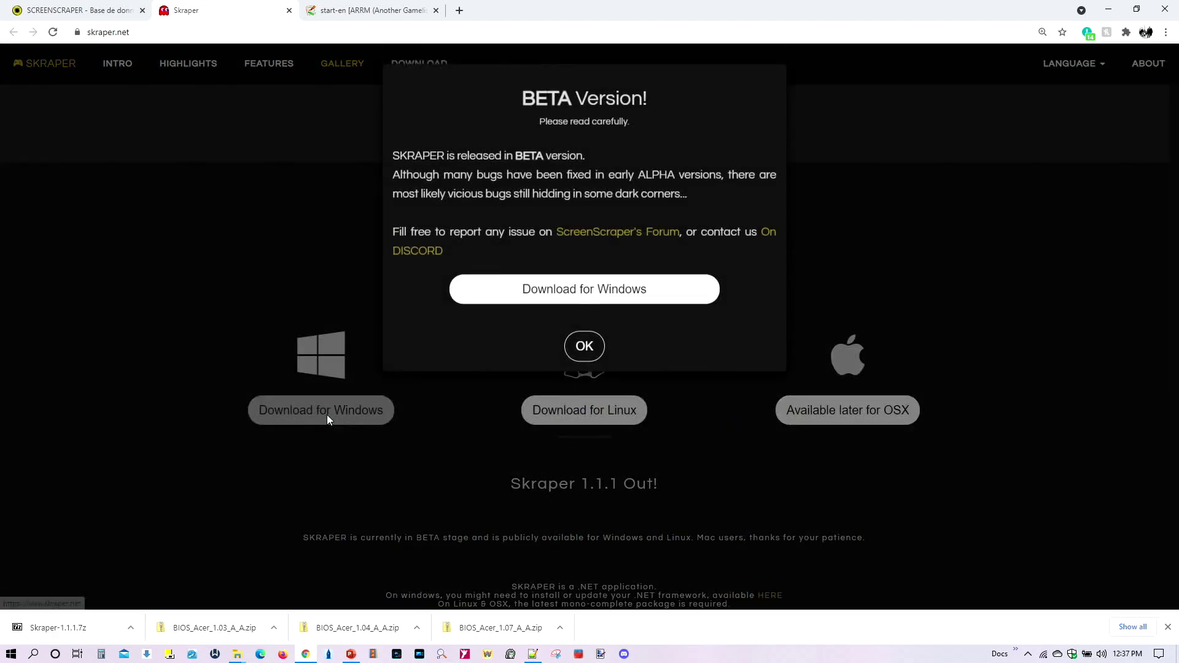
left_click(548, 294)
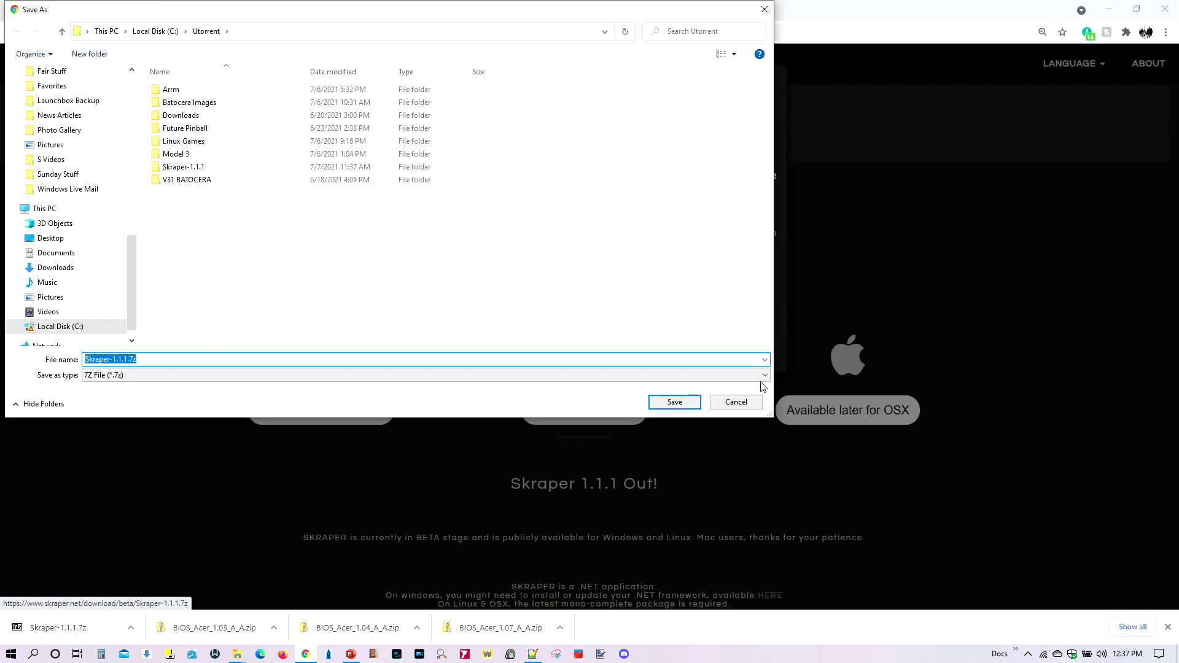
left_click(736, 402)
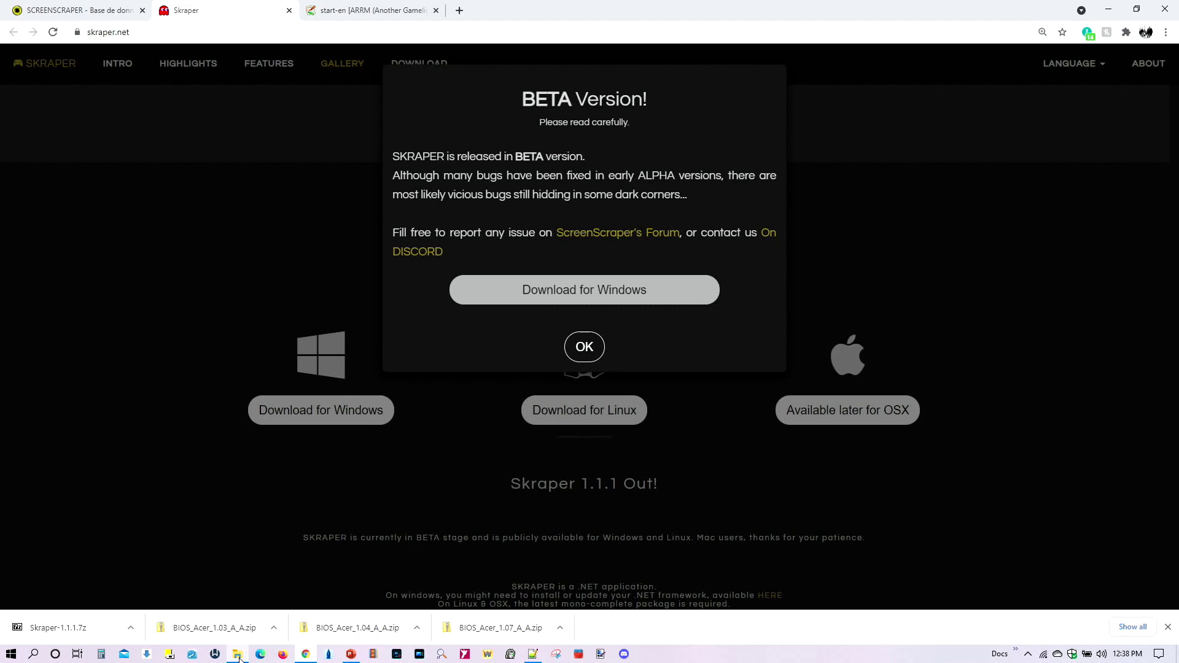
left_click(238, 655)
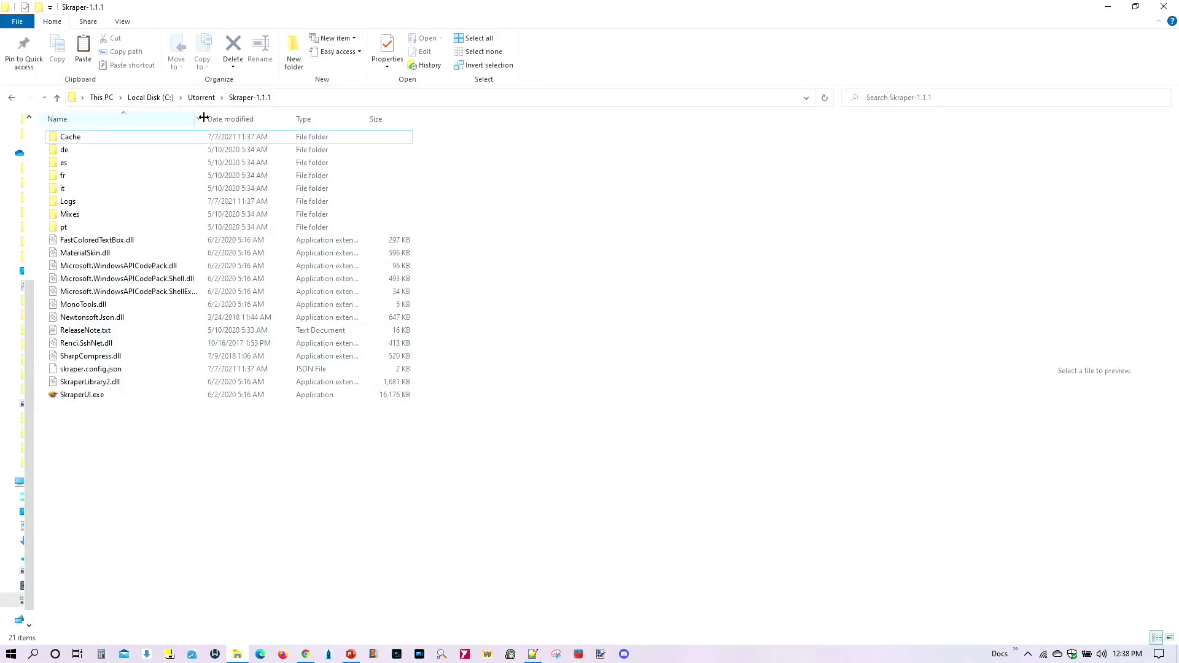
Run SkraperUI.exe, enter and validate the ScreenScraper account credentials, then continue.
left_click(84, 398)
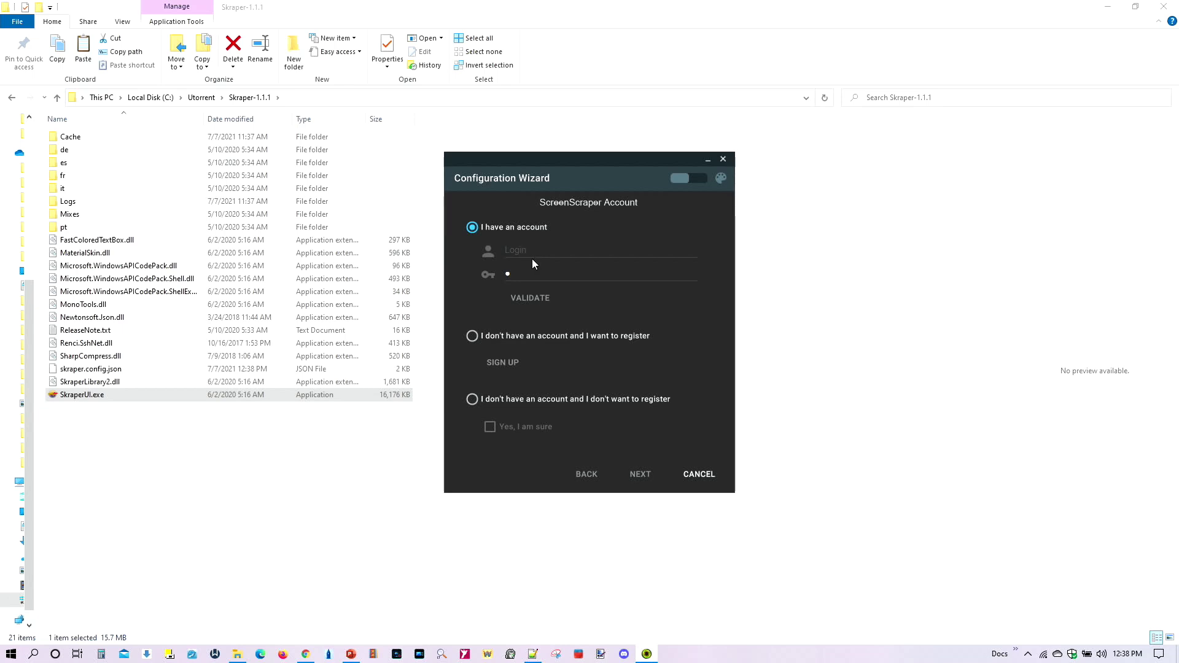
key("ctrl+alt+a")
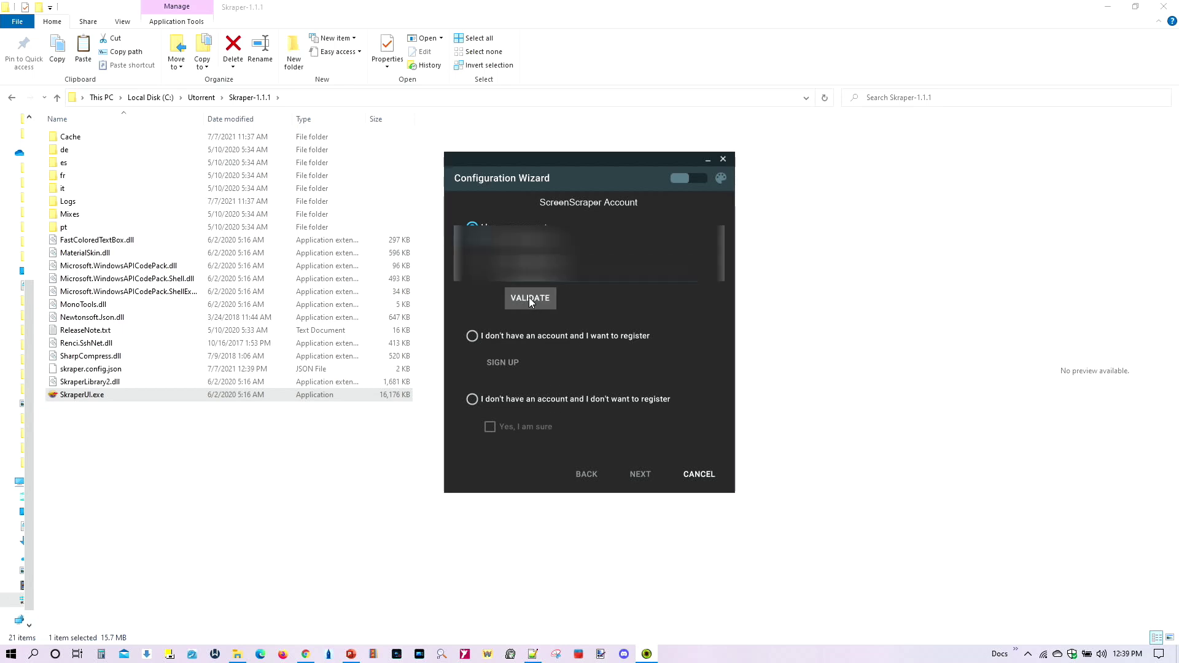
left_click(532, 301)
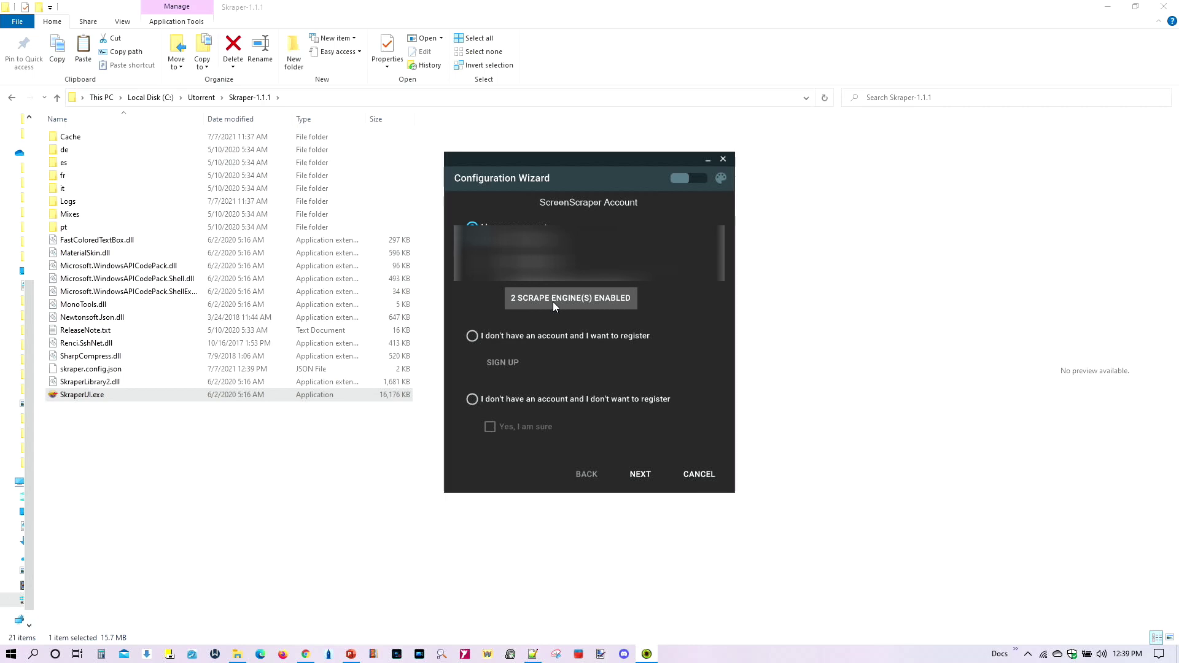
left_click(639, 475)
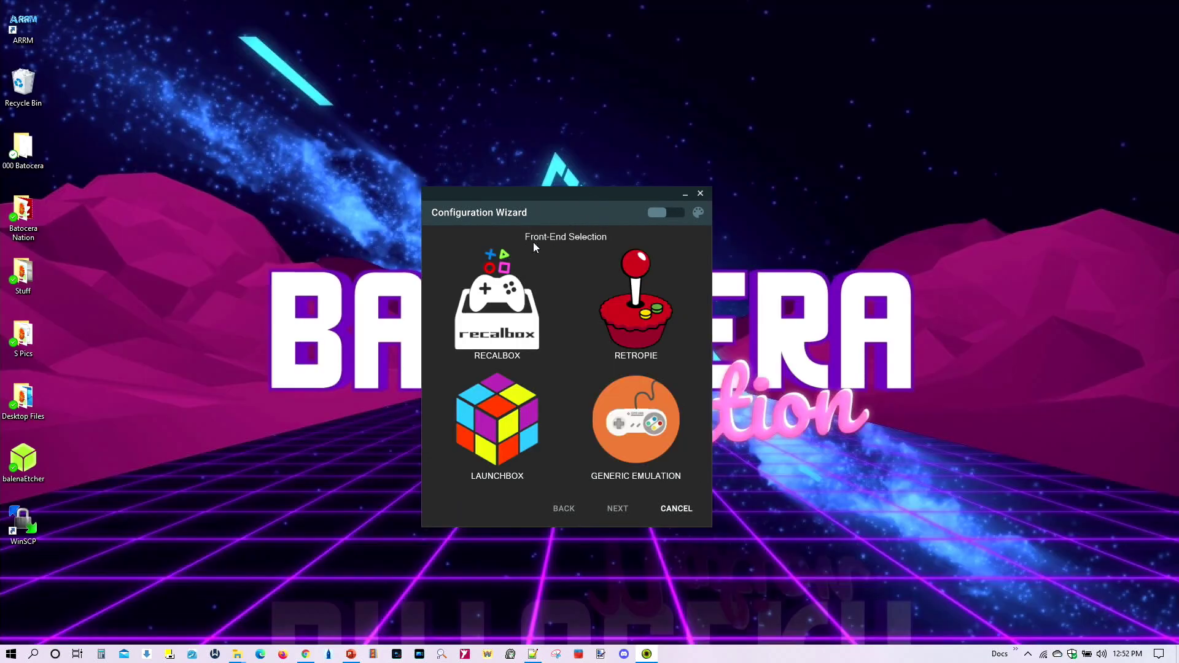
Choose Recalbox as front-end and include non-Recalbox rom folders, detecting 95 systems.
left_click(498, 318)
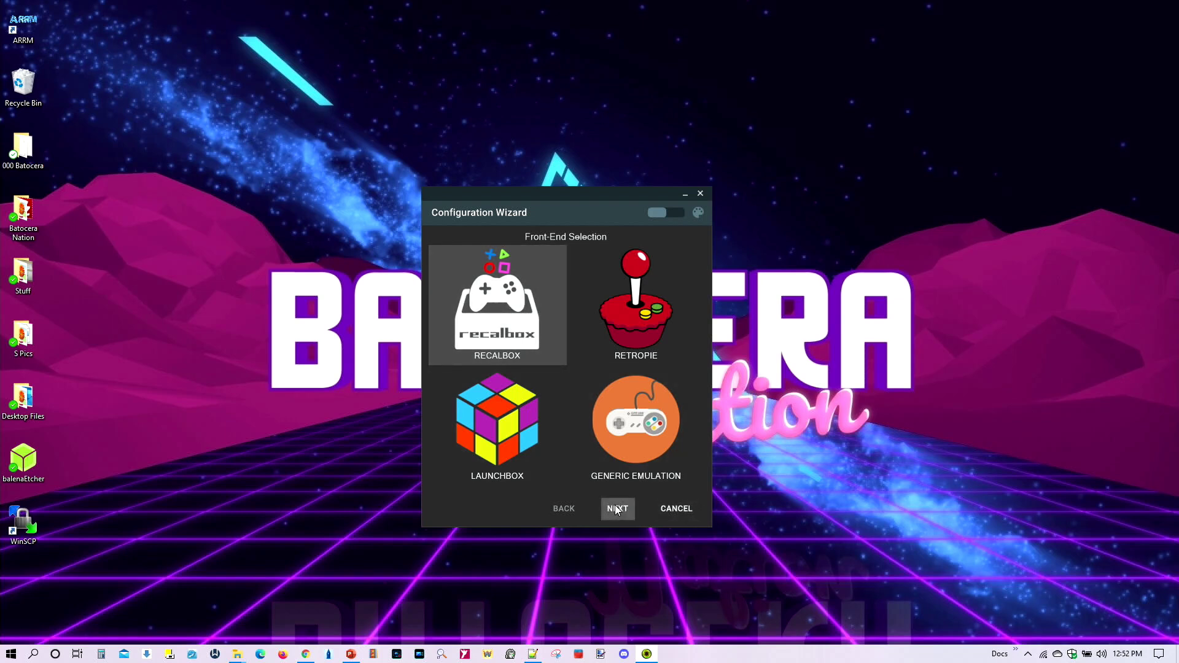
left_click(614, 507)
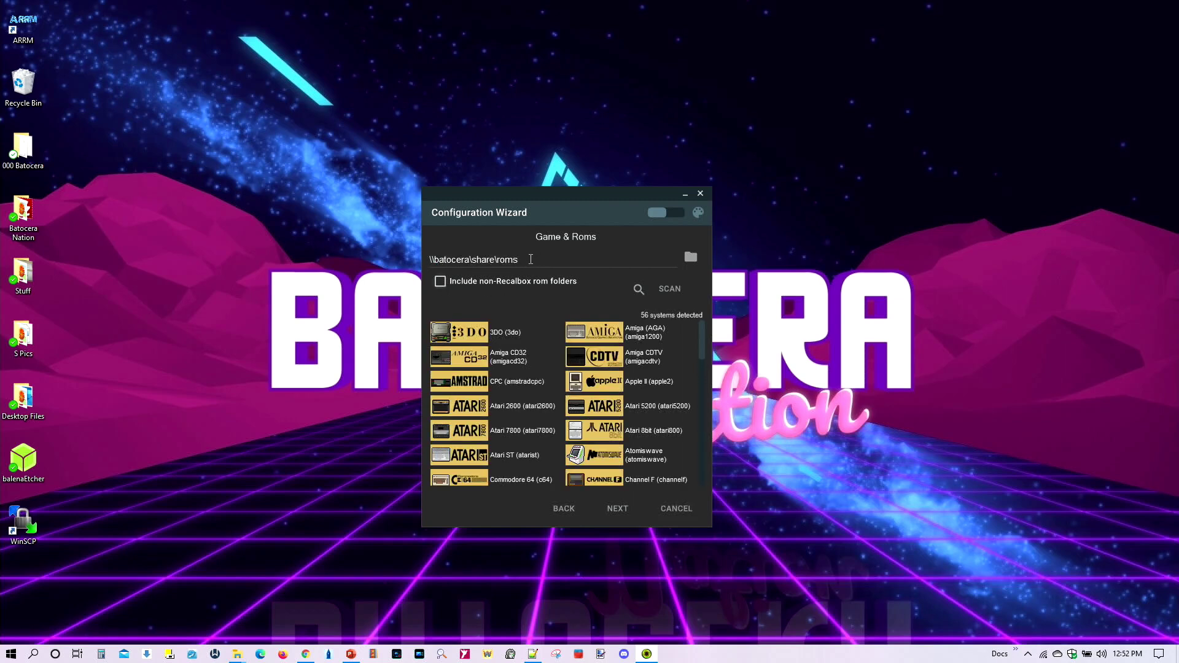
left_click(440, 280)
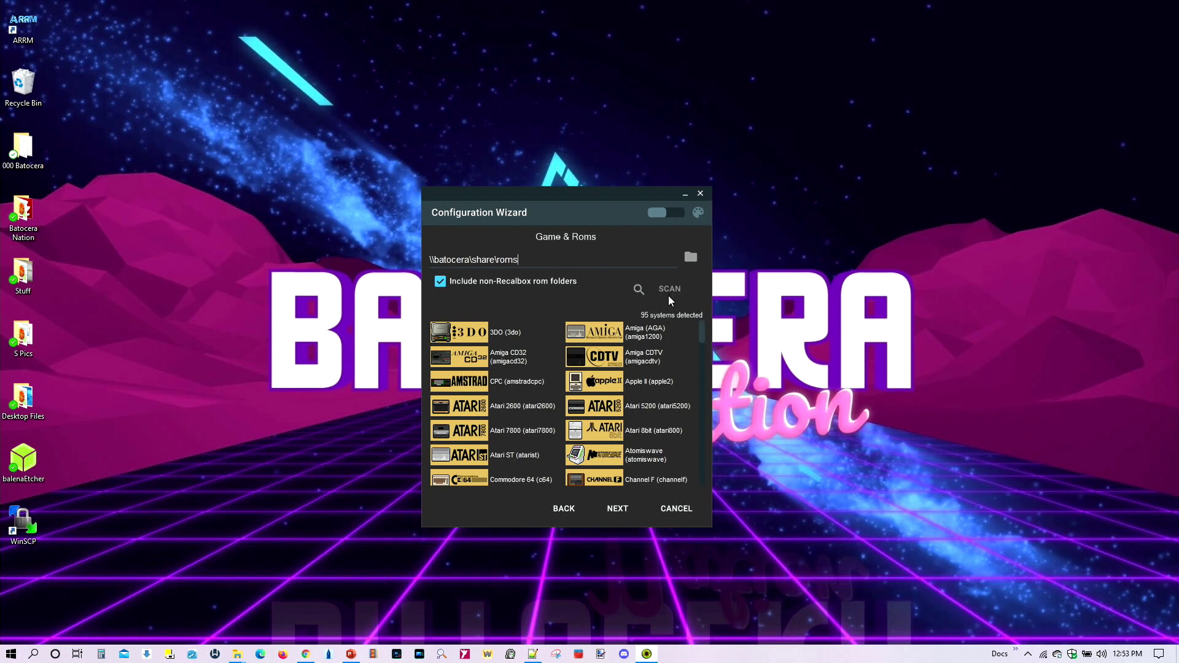
left_click_drag(704, 326, 706, 297)
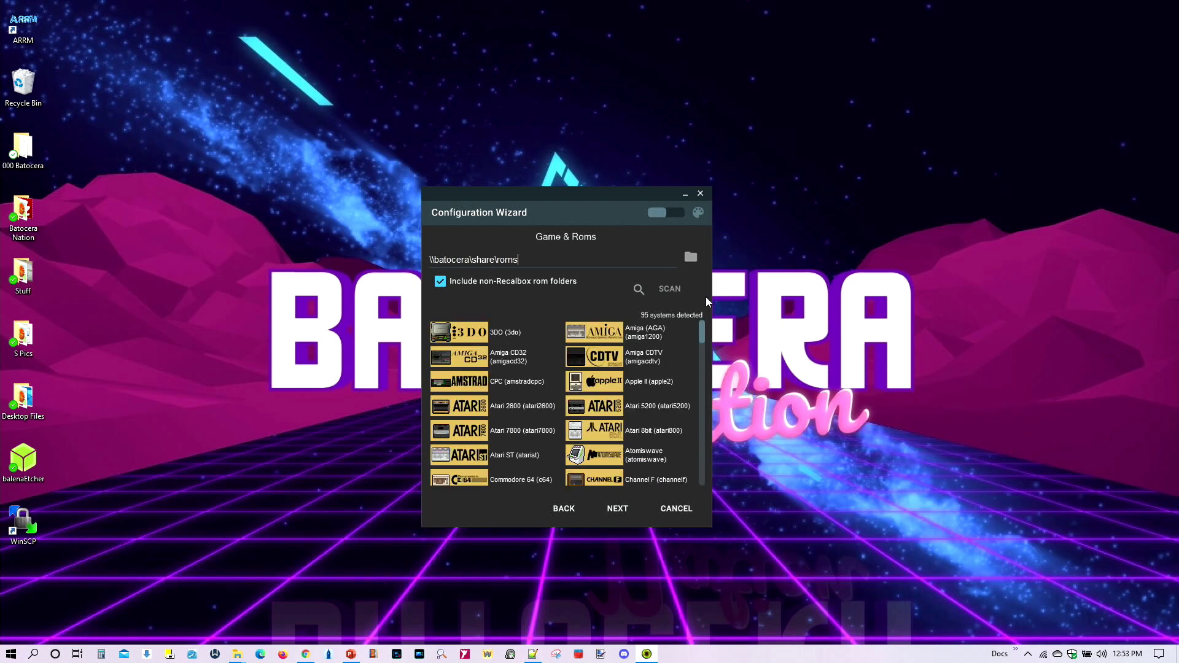
left_click(615, 509)
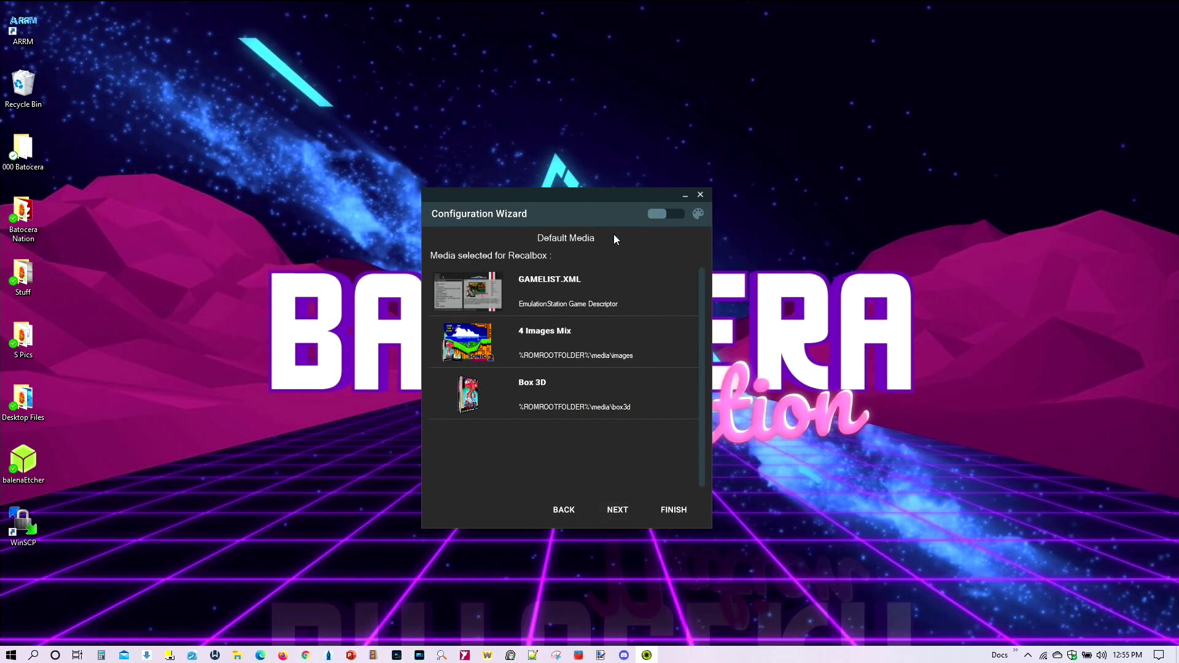
Close the wizard to list All Systems (95), then show the share roms folder in File Explorer.
left_click(618, 511)
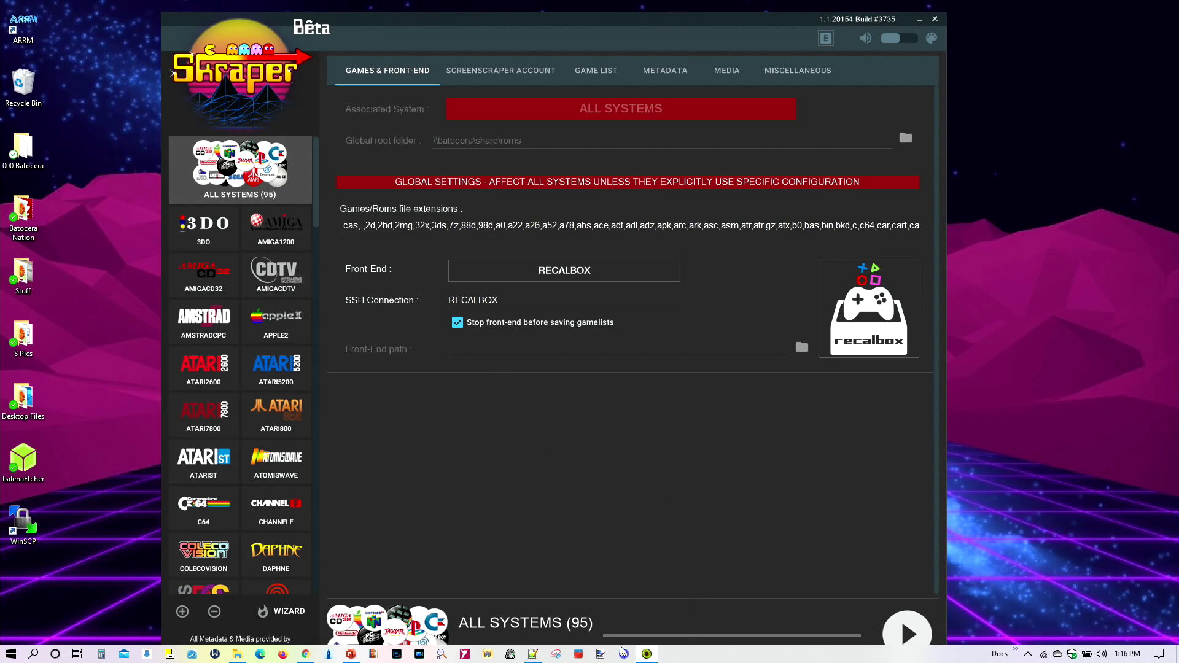
left_click(239, 656)
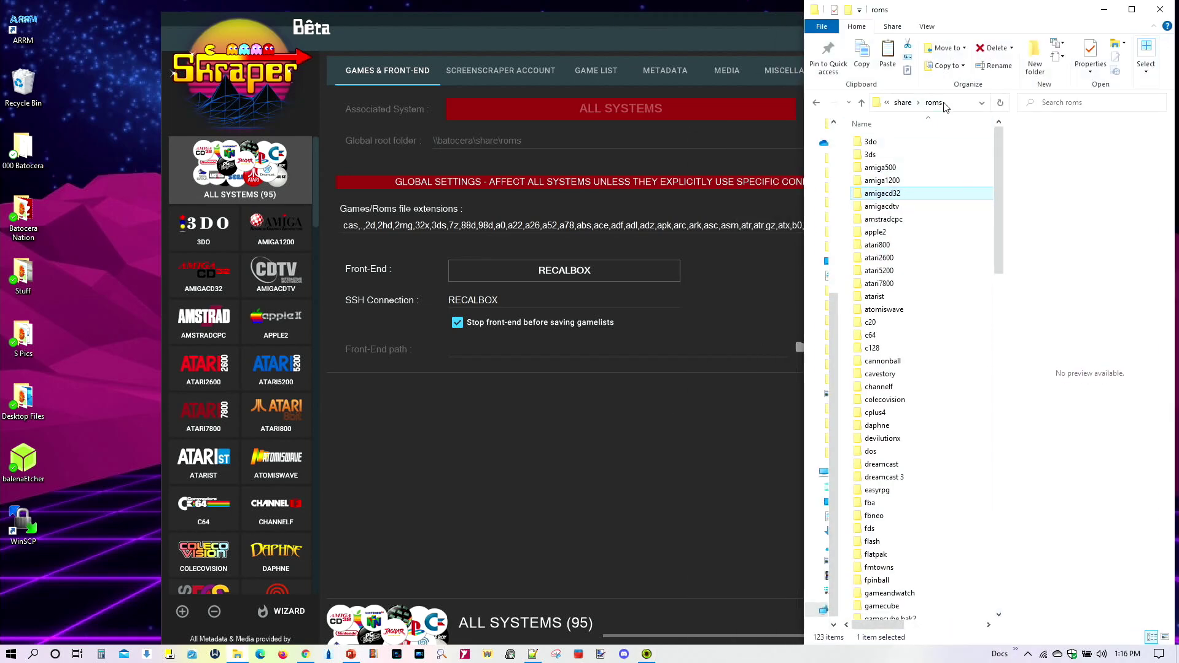
double_click(892, 195)
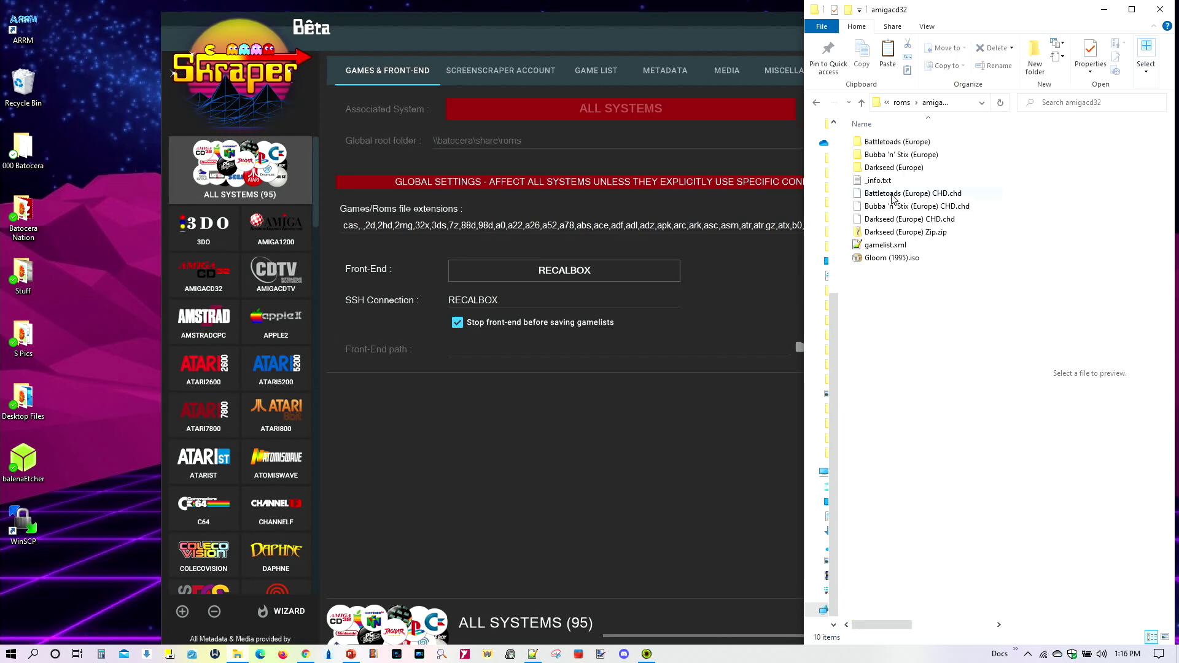
double_click(918, 156)
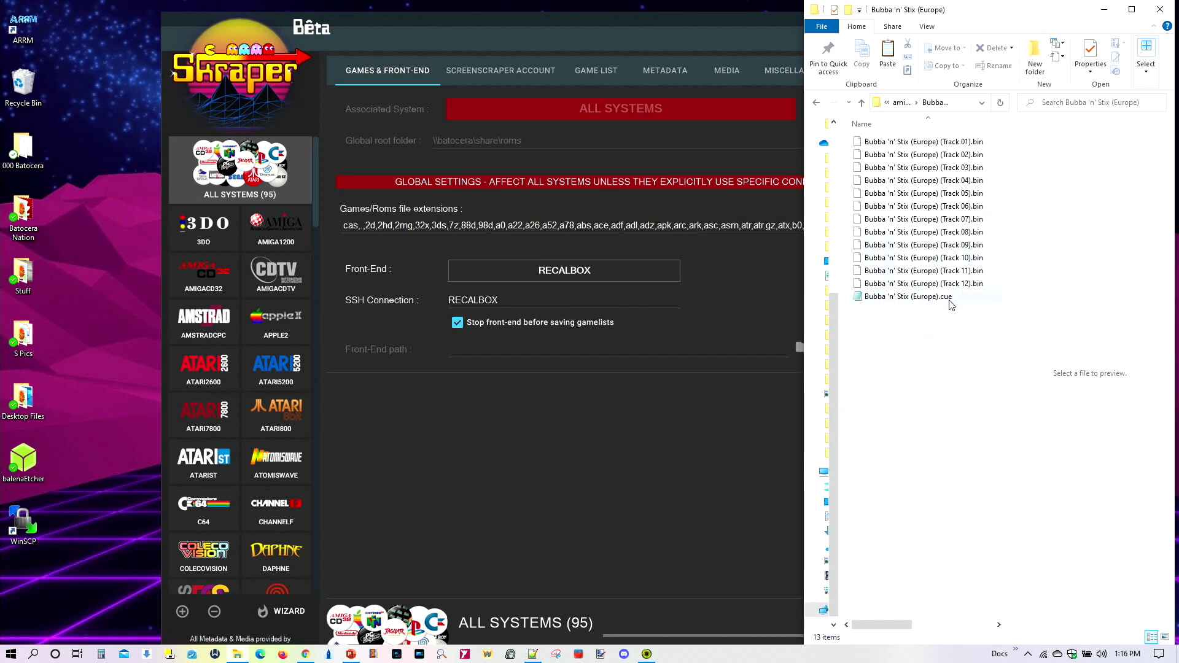
left_click(862, 103)
left_click(1104, 9)
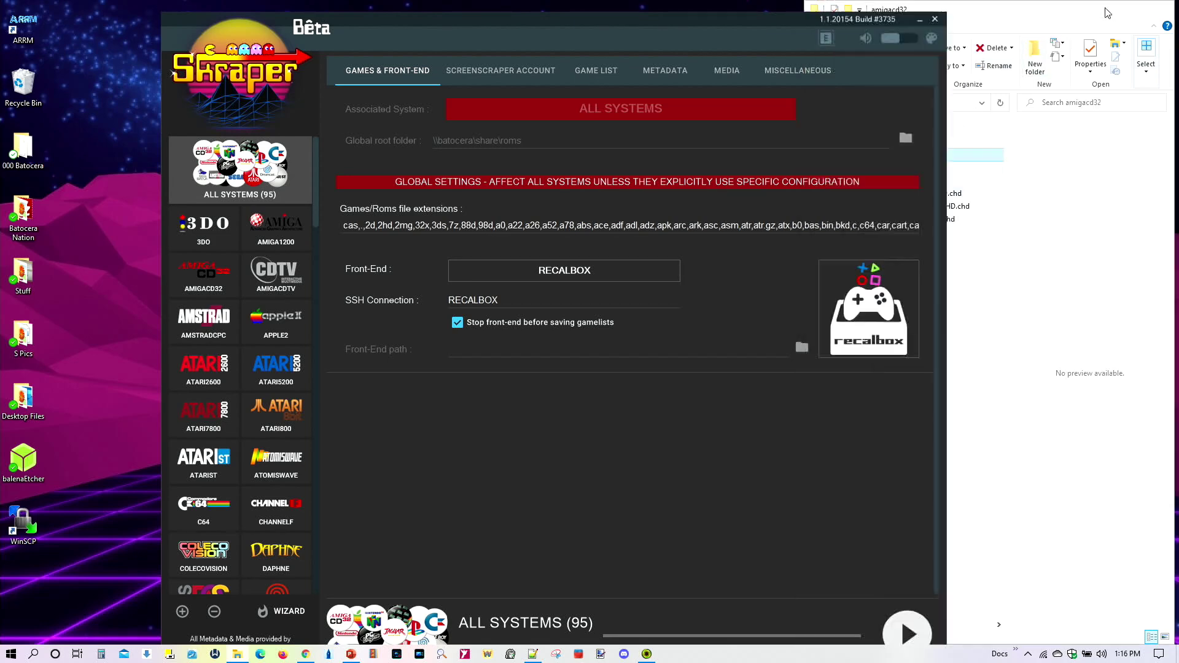
left_click(624, 225)
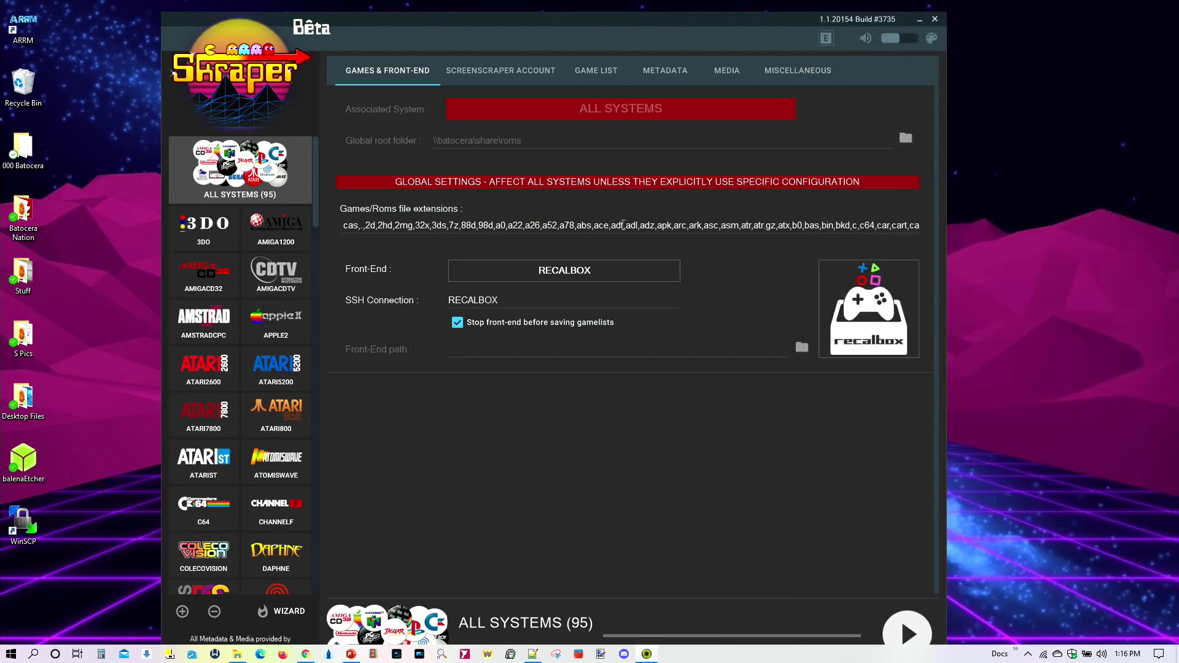
left_click(836, 224)
key("BackSpace")
key("BackSpace")
key("BackSpace")
key("BackSpace")
left_click(595, 72)
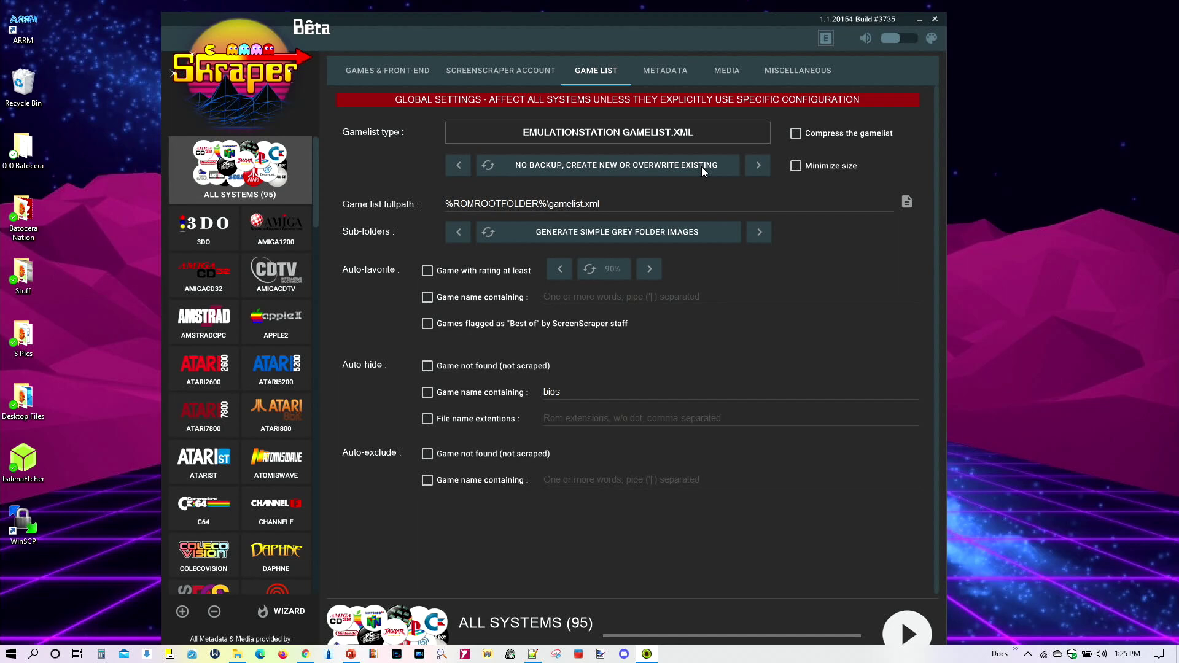
Cycle the gamelist backup option and settle on no backup, create new or overwrite existing.
left_click(755, 174)
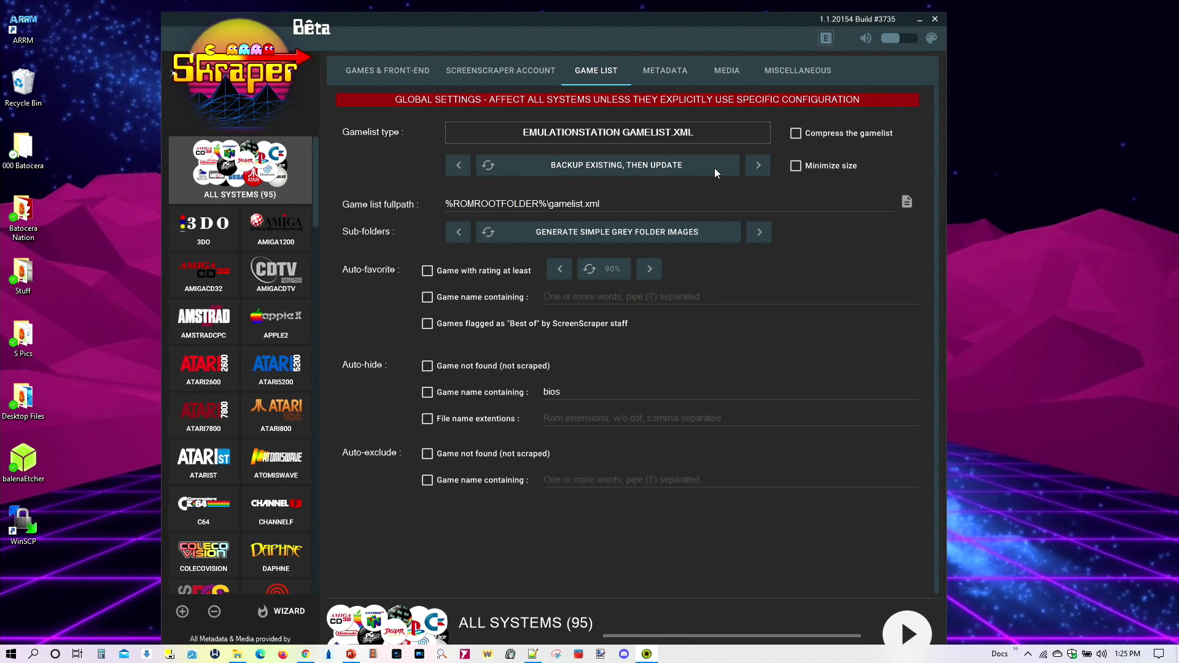
left_click(759, 165)
left_click(764, 168)
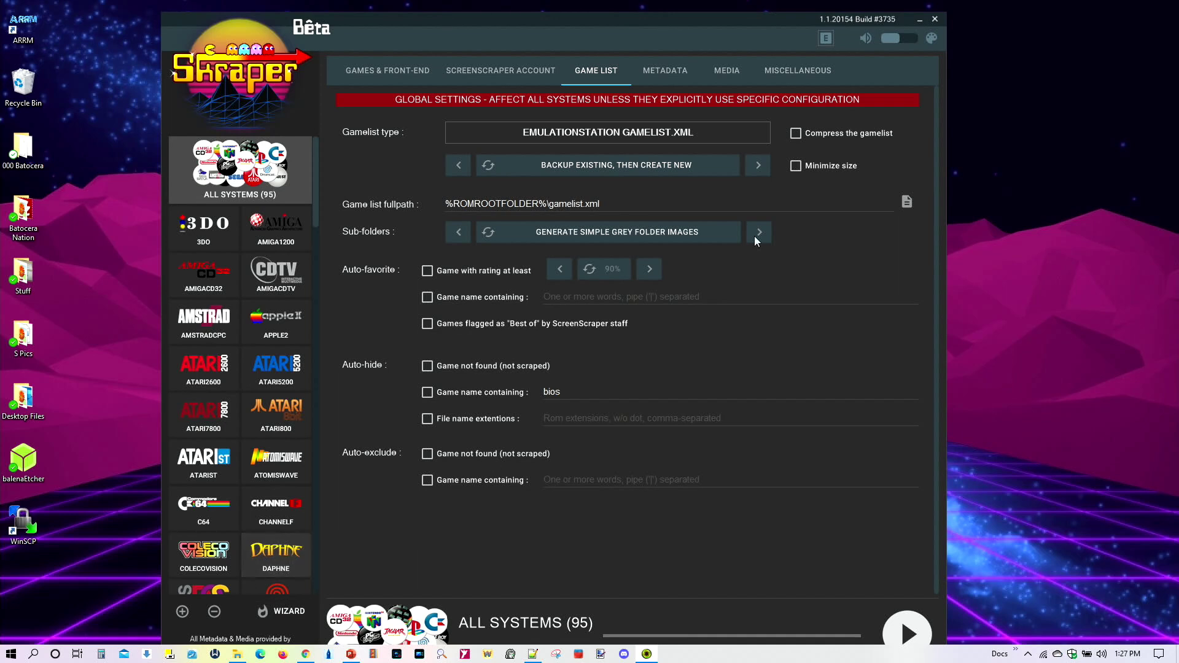
left_click(759, 165)
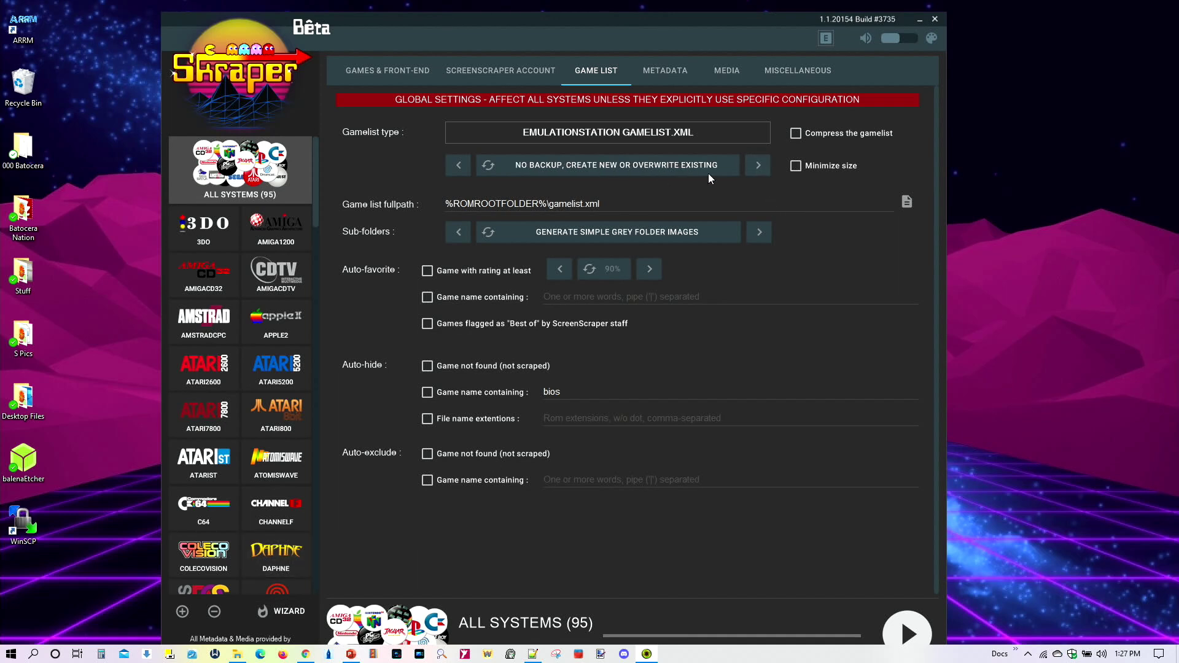
left_click(662, 70)
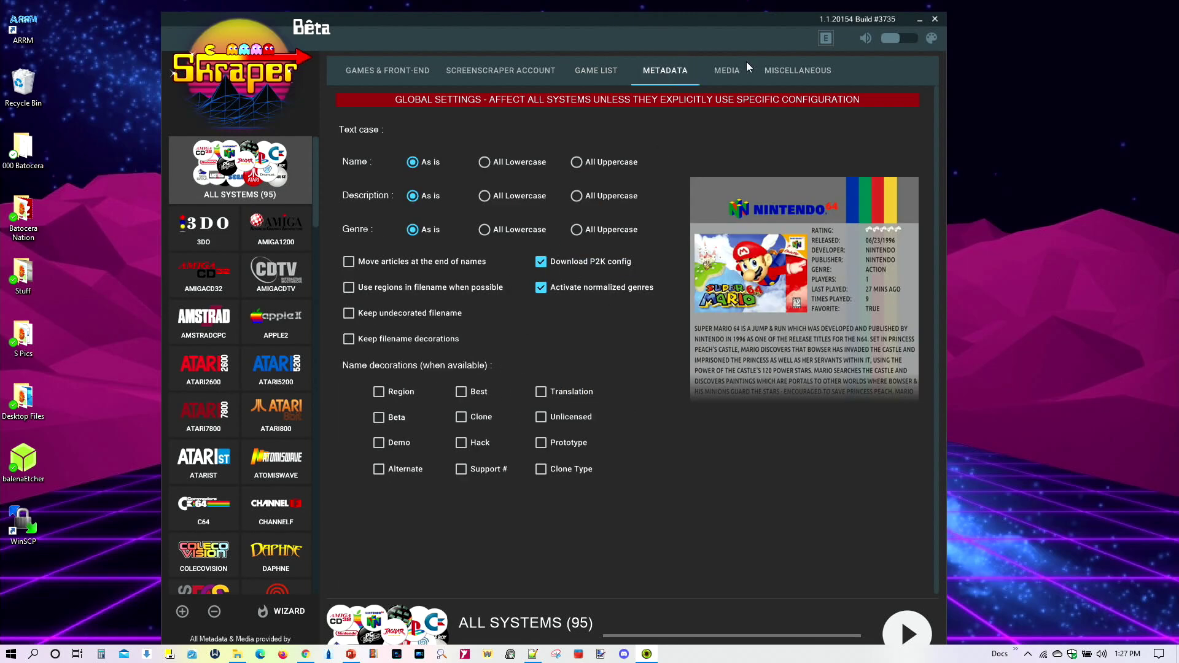
Switch to the MEDIA tab of the global settings for all systems.
left_click(729, 71)
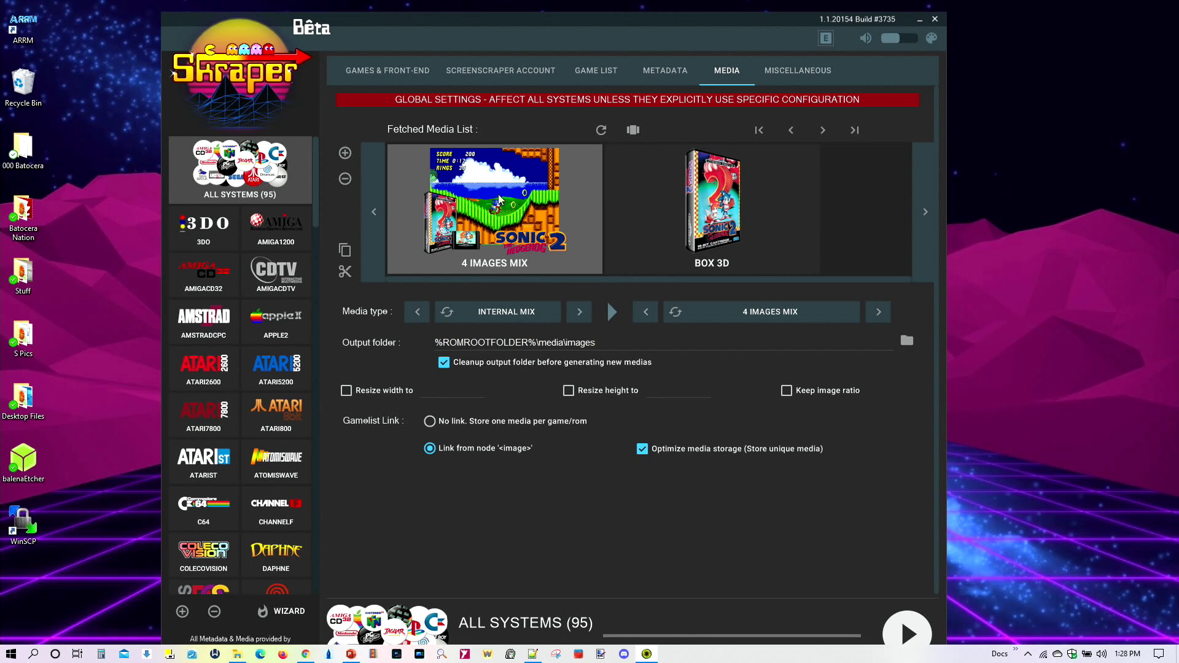
Make the first fetched media entry IMAGE / BOX 3D after trying the image mix styles.
left_click(882, 309)
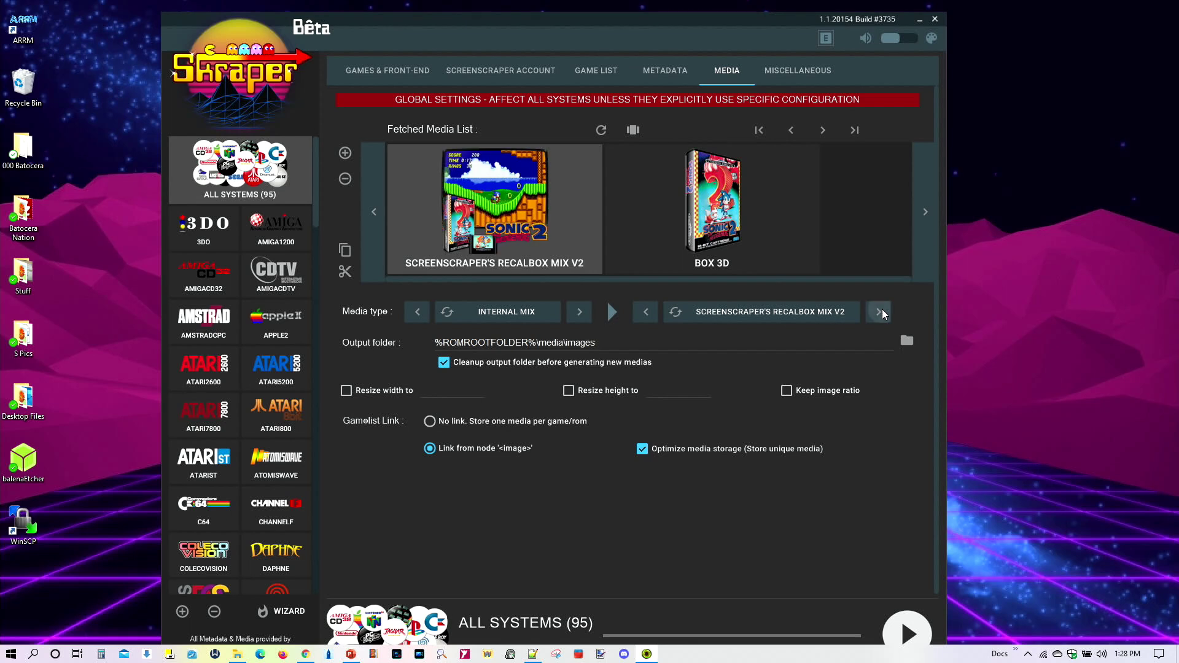
left_click(882, 312)
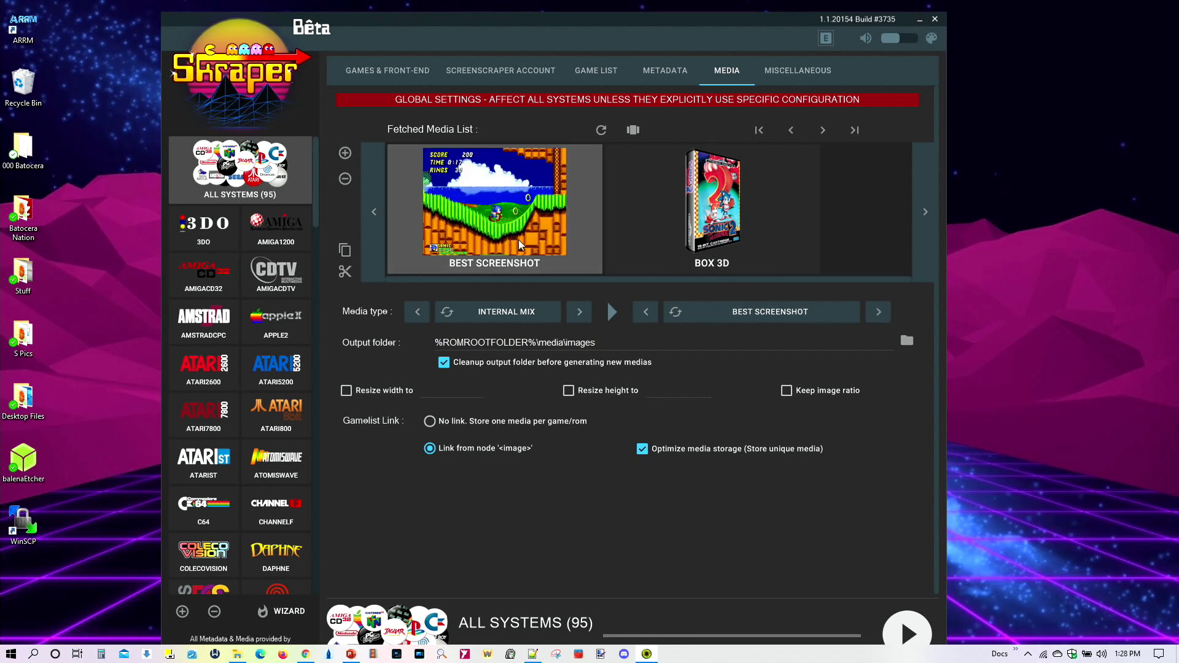
left_click(881, 313)
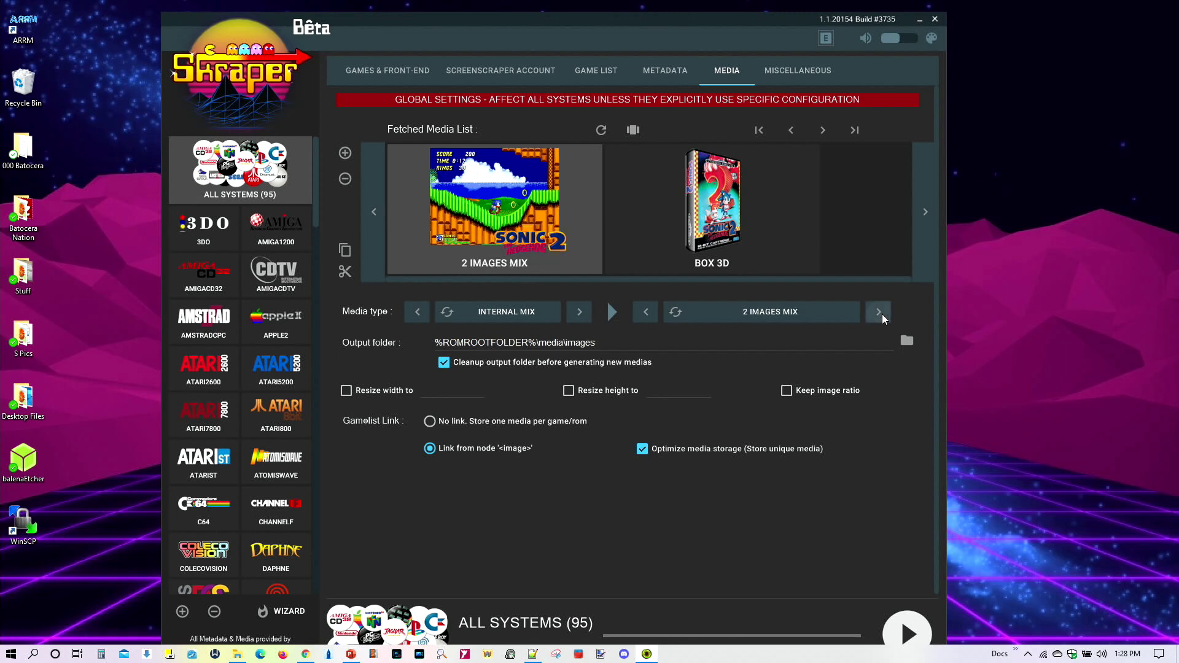
left_click(882, 313)
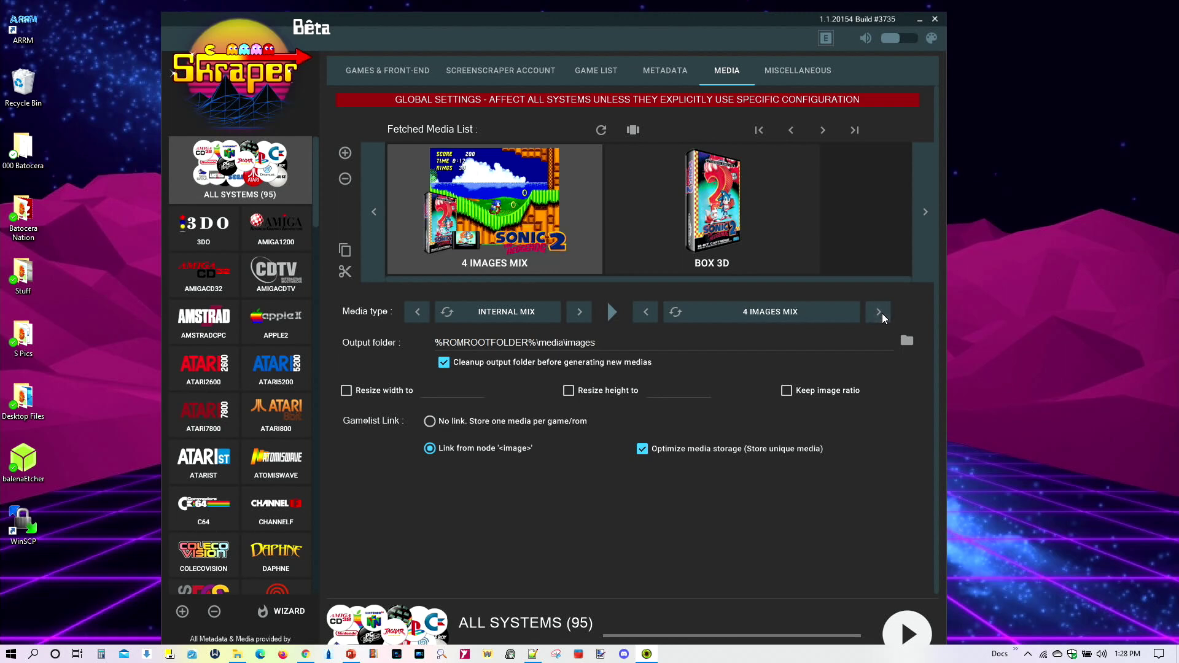
left_click(579, 312)
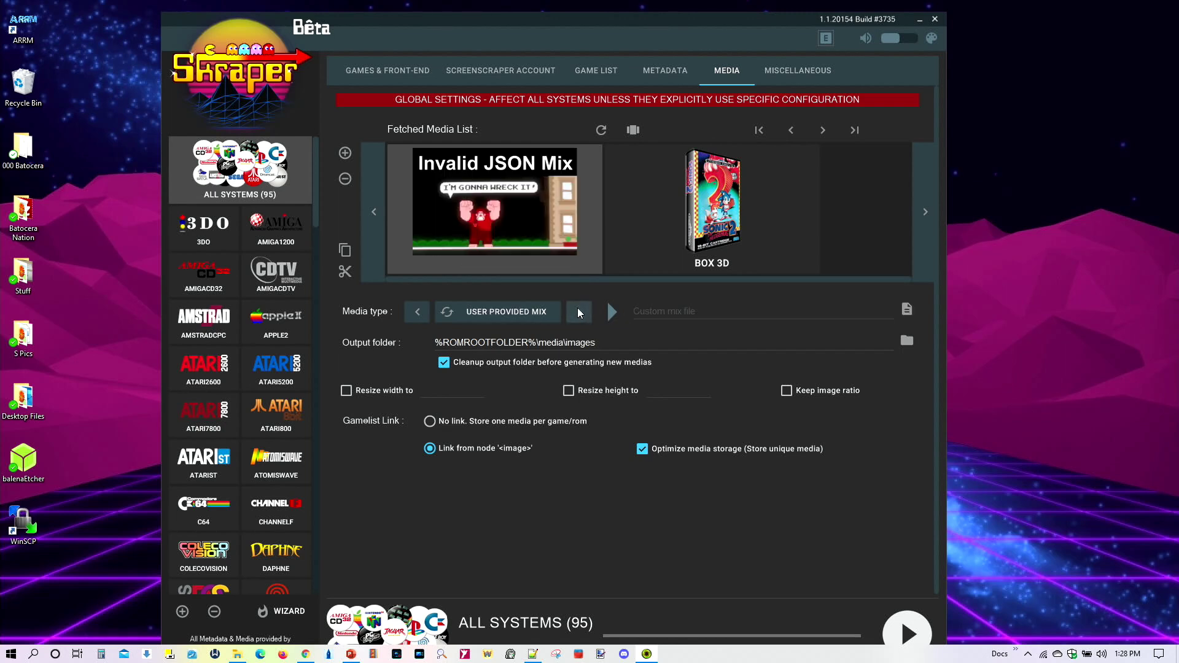
left_click(578, 313)
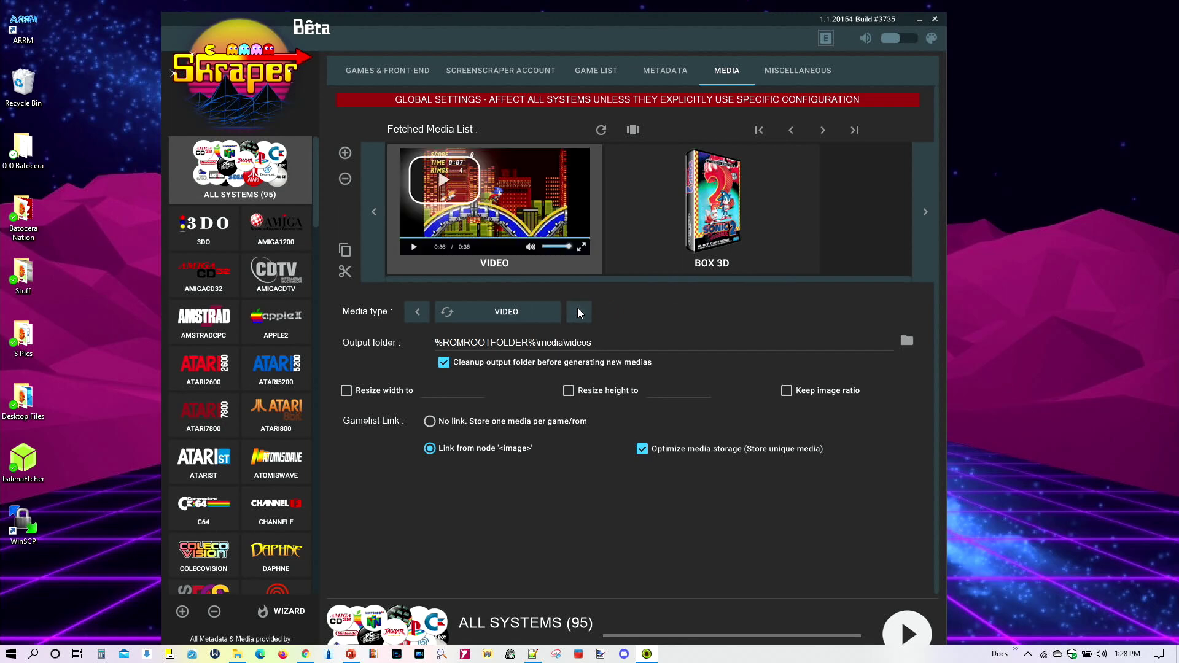
left_click(578, 312)
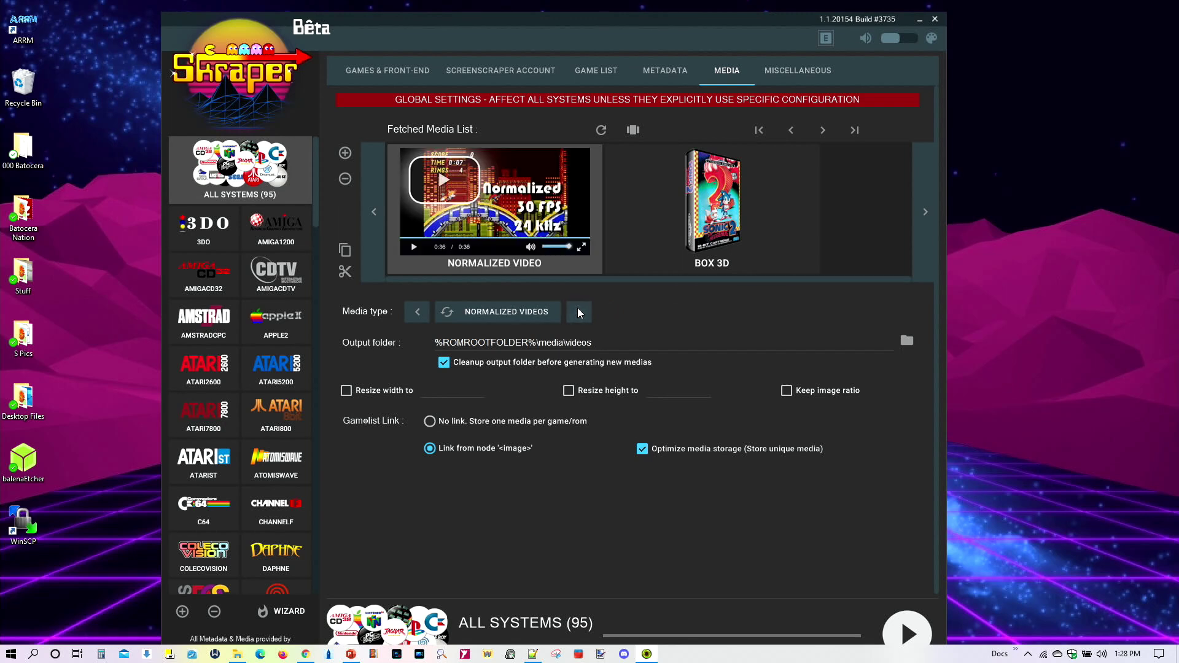
left_click(578, 312)
left_click(578, 312)
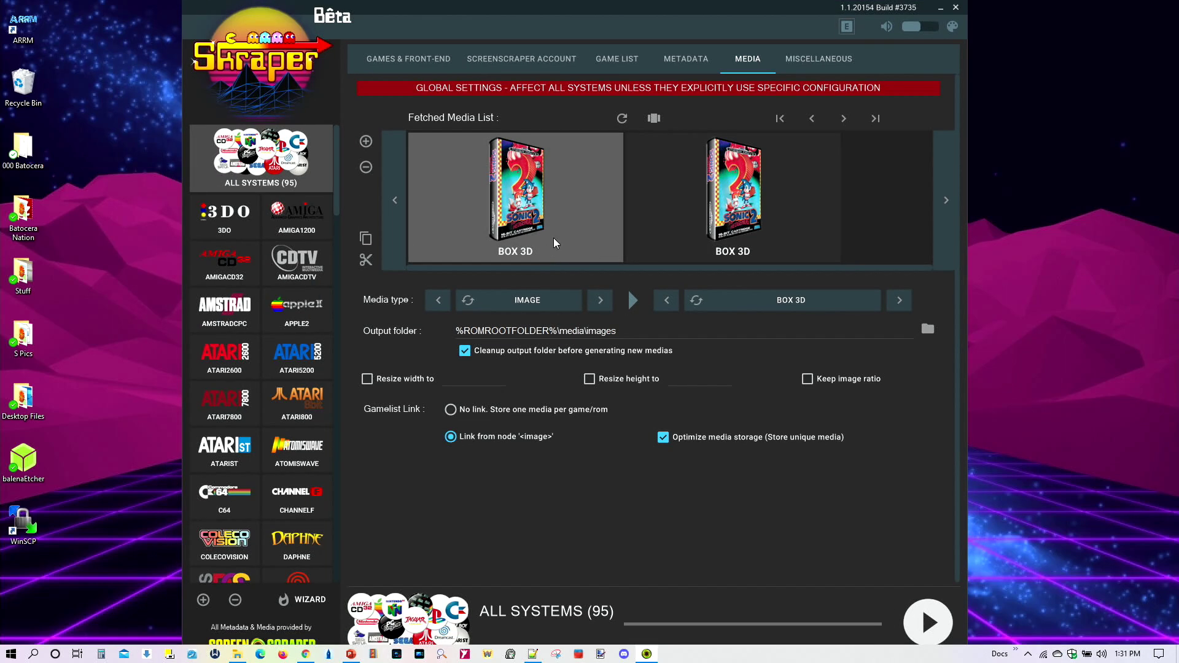
Set the second, thumbnail media entry to gameplay VIDEO, then reselect the Box 3D entry.
left_click(741, 189)
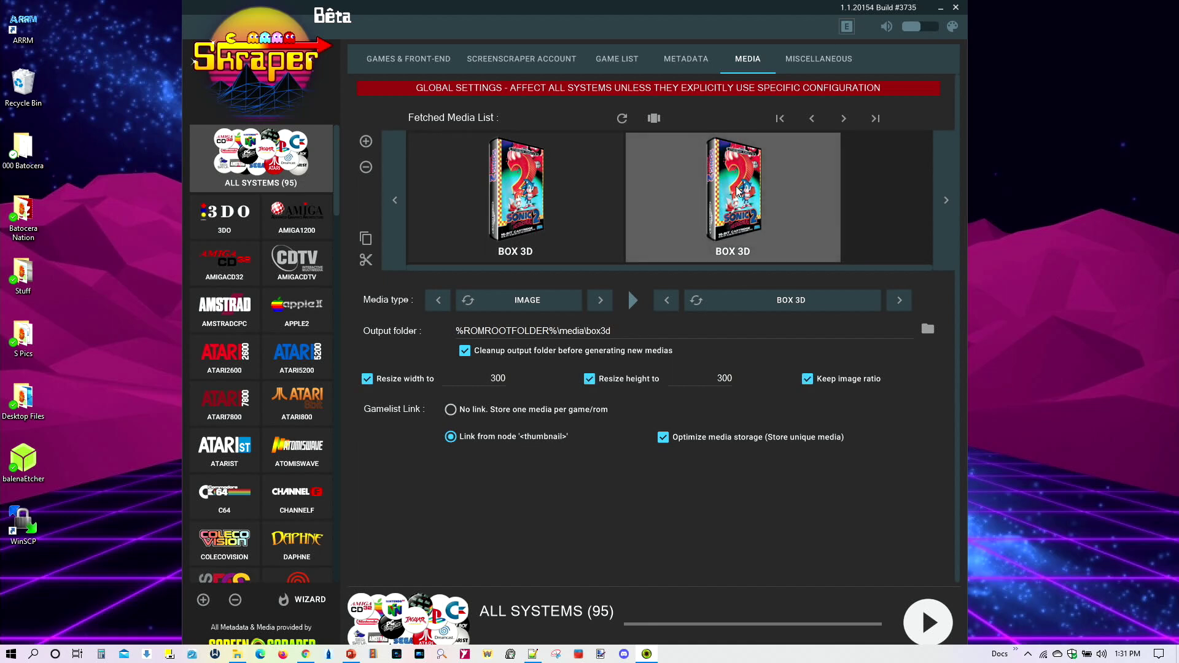
left_click(901, 300)
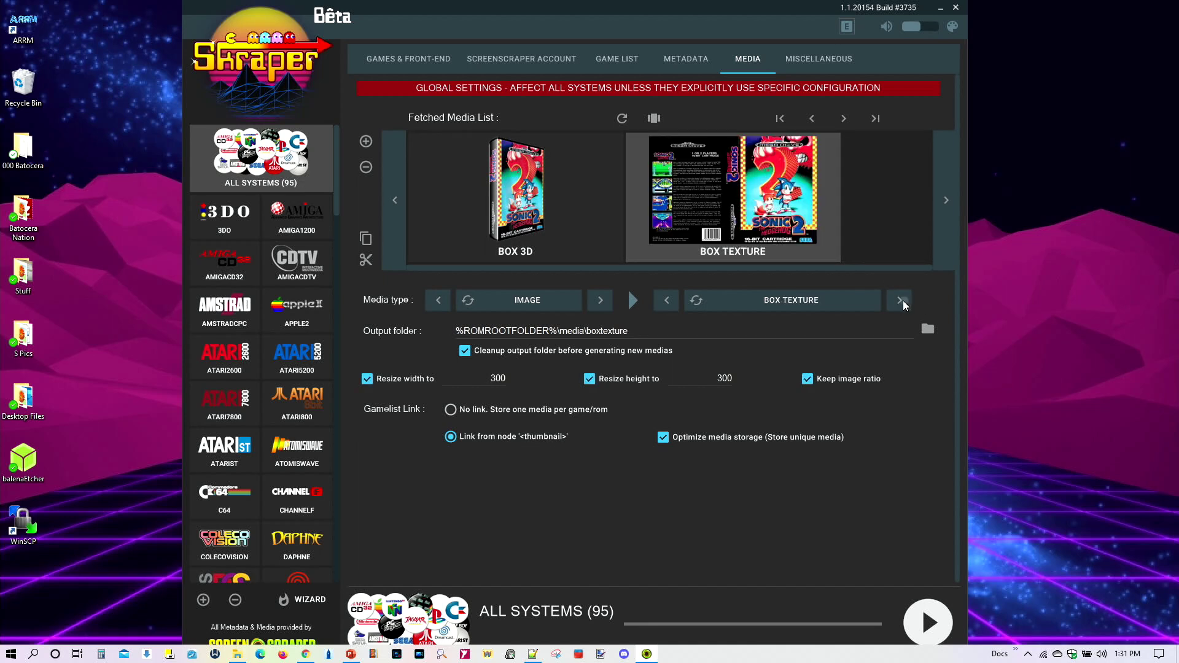
left_click(902, 300)
left_click(900, 300)
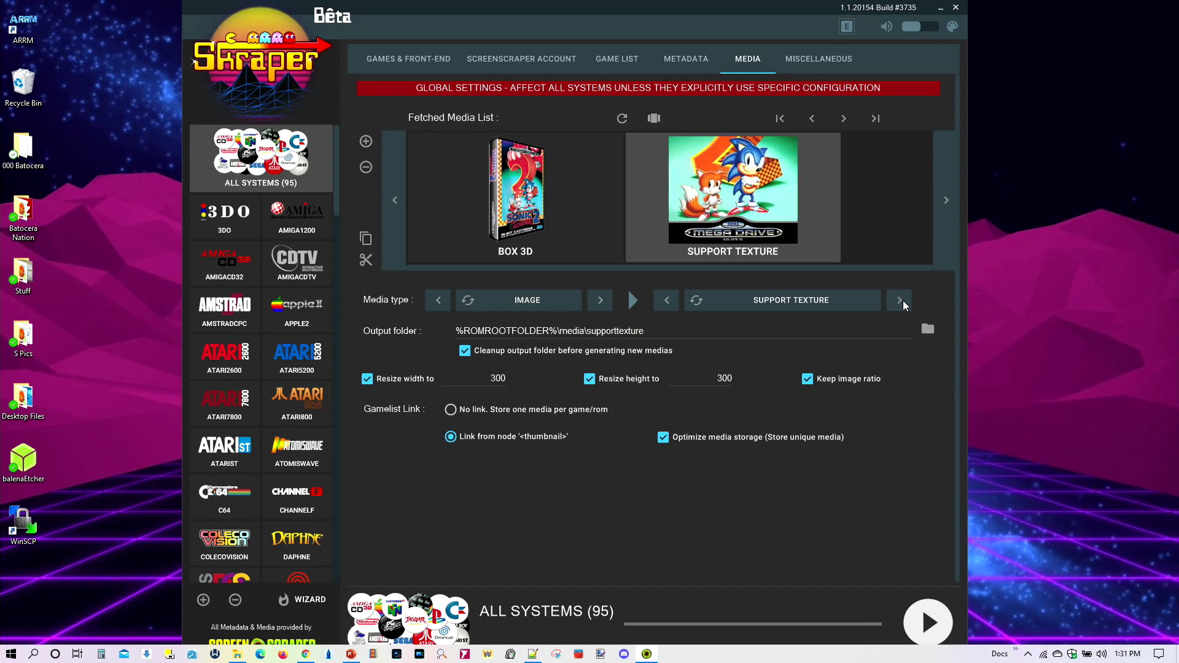
left_click(900, 301)
left_click(900, 300)
left_click(900, 301)
left_click(901, 301)
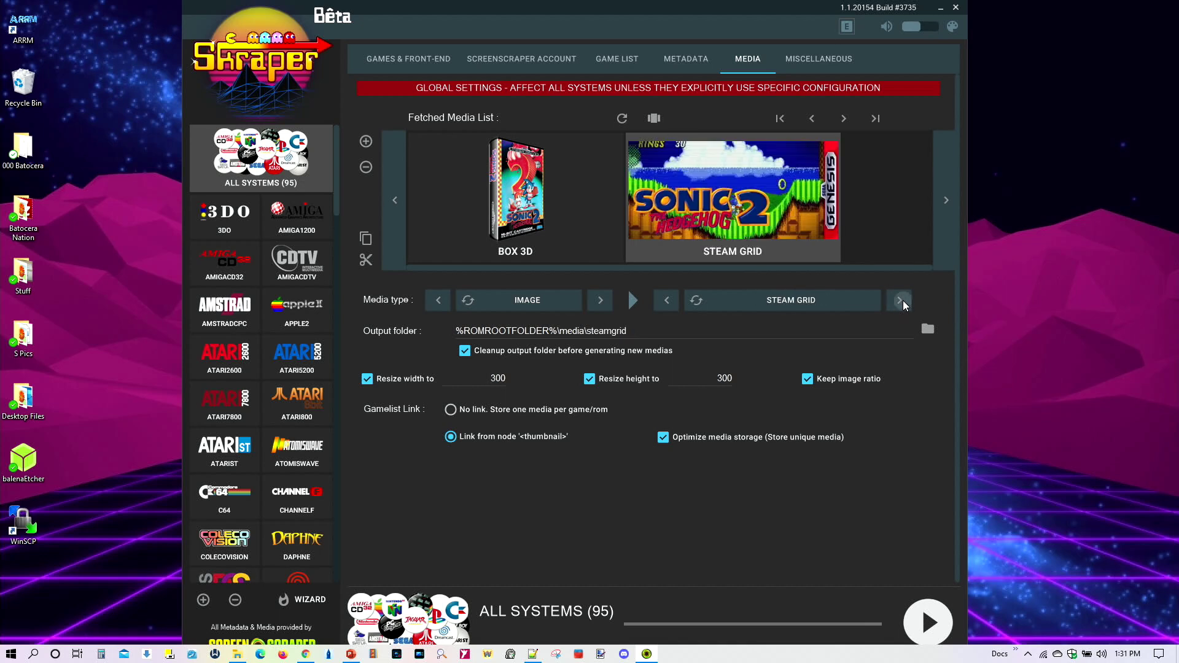
left_click(900, 301)
left_click(901, 301)
left_click(901, 301)
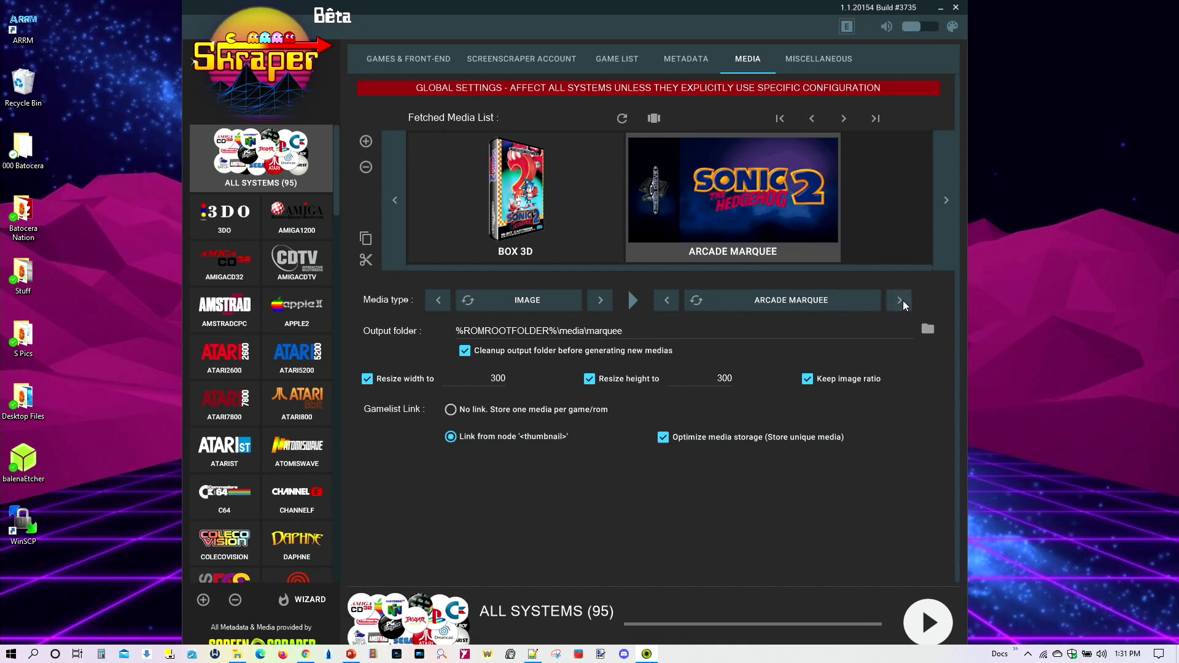
left_click(901, 300)
left_click(601, 300)
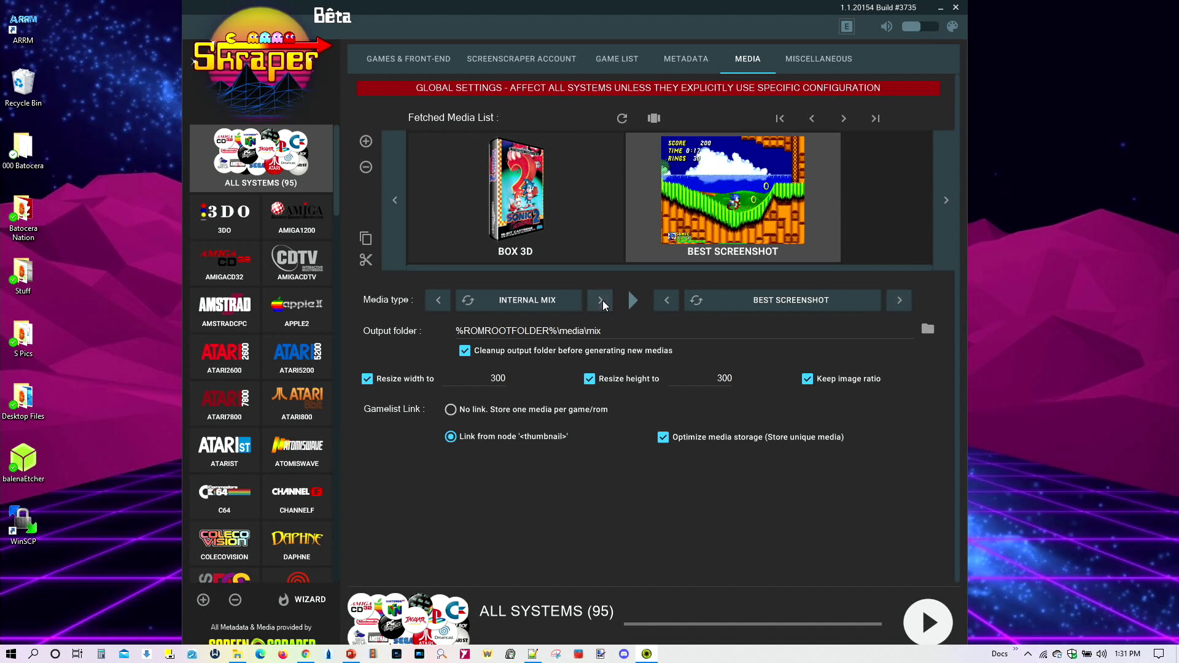
left_click(601, 301)
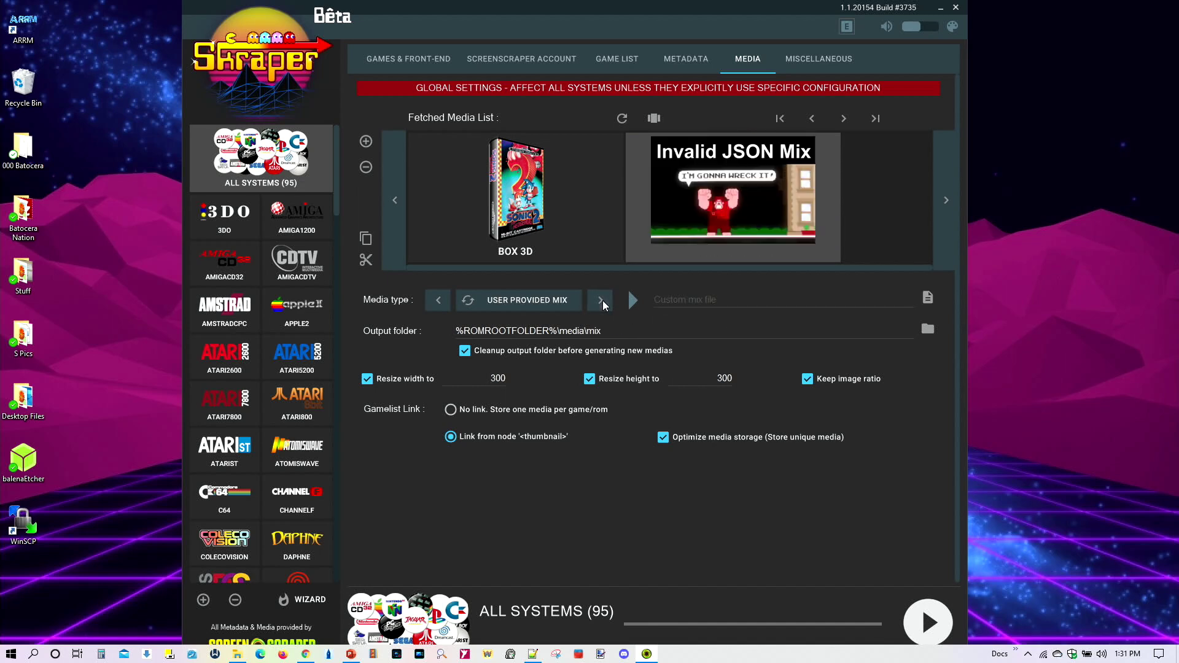
left_click(601, 300)
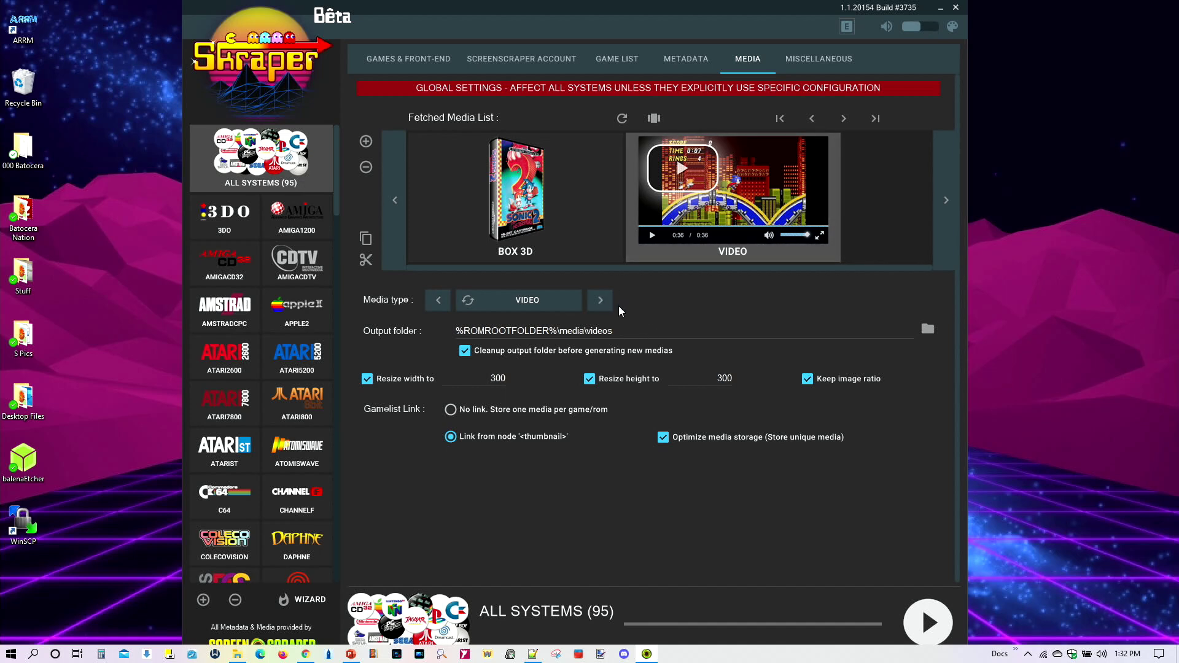
left_click(600, 300)
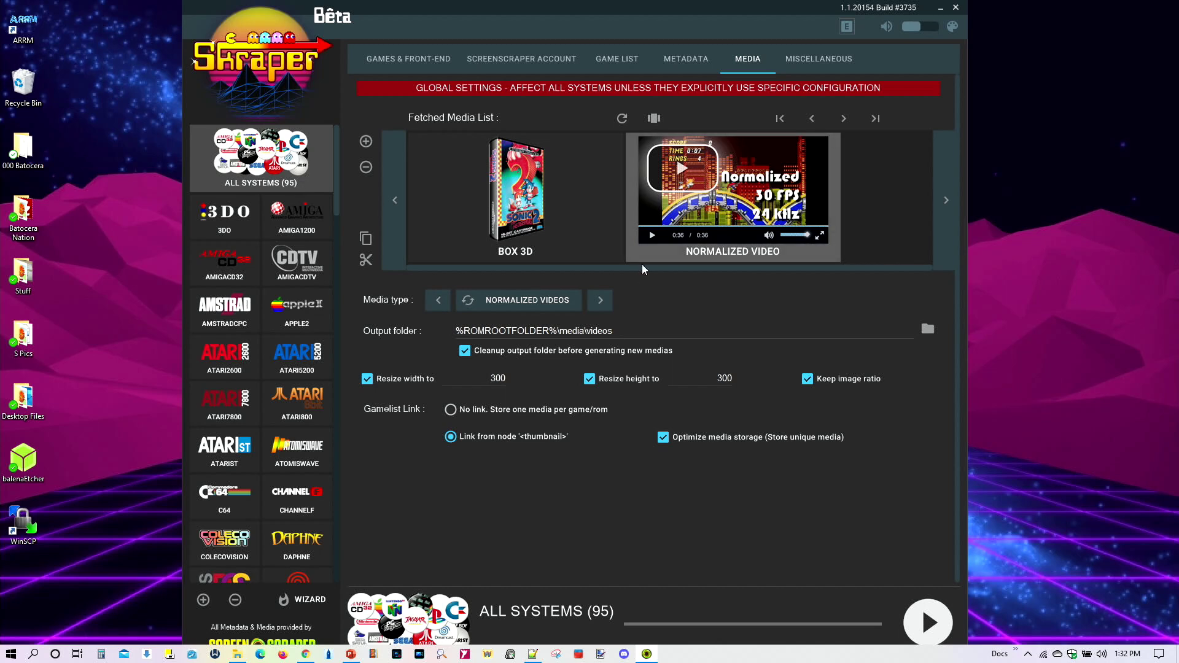
left_click(438, 301)
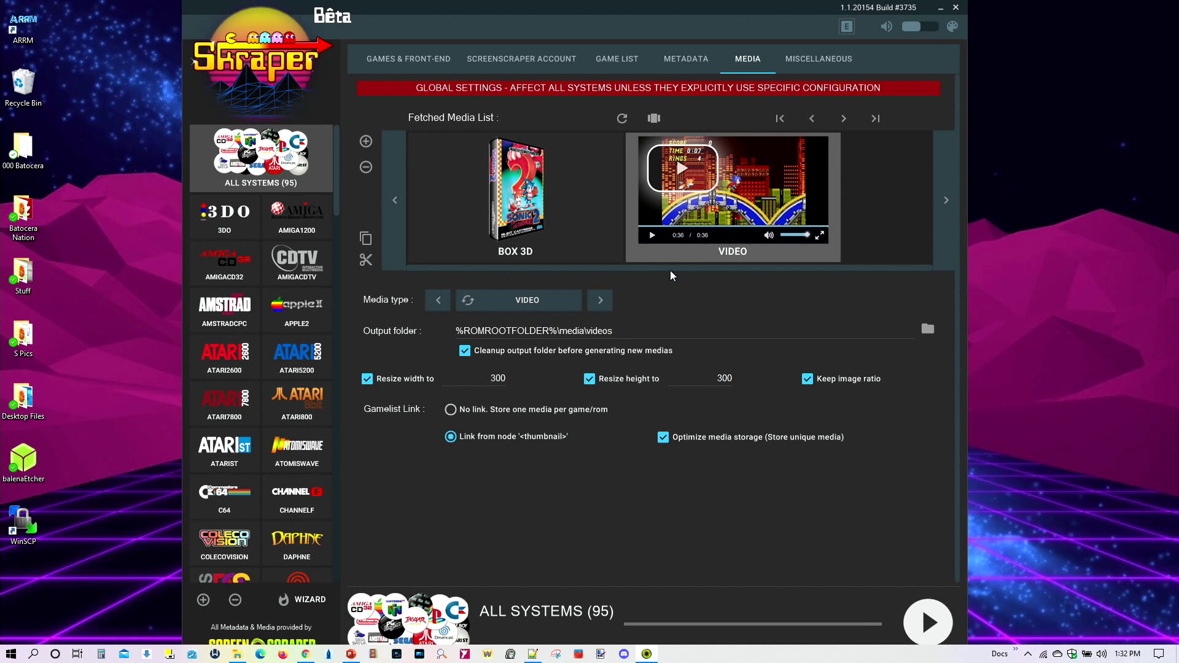
left_click(268, 155)
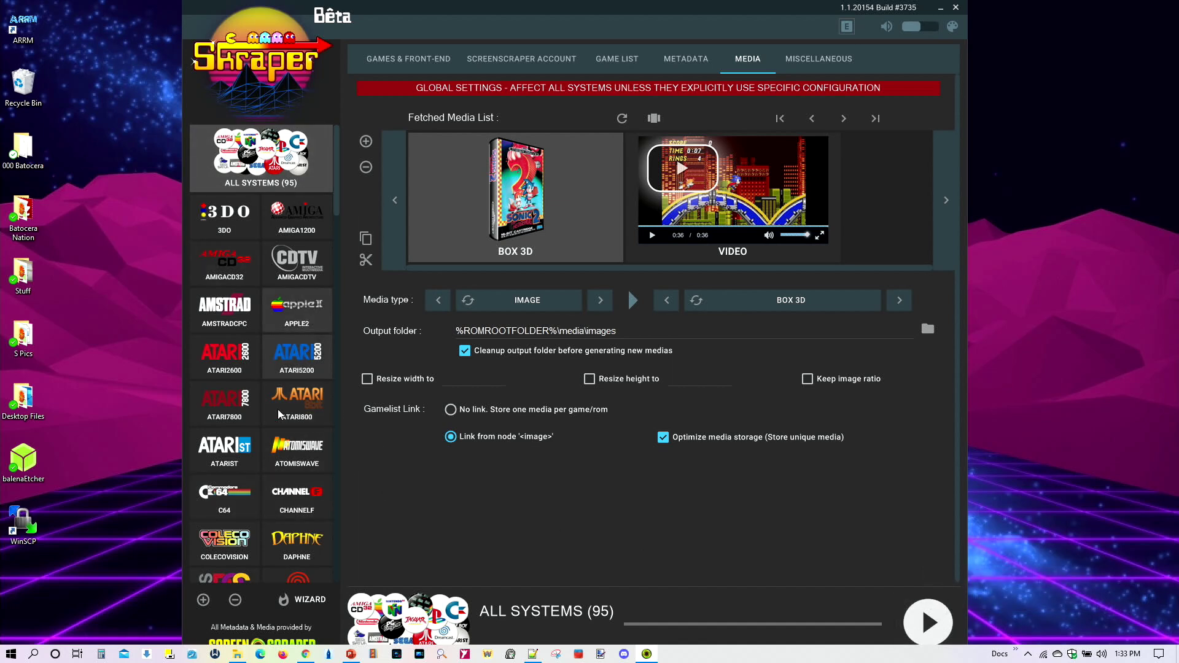
Select DAPHNE in the system list and start scraping its 87 games.
left_click(287, 538)
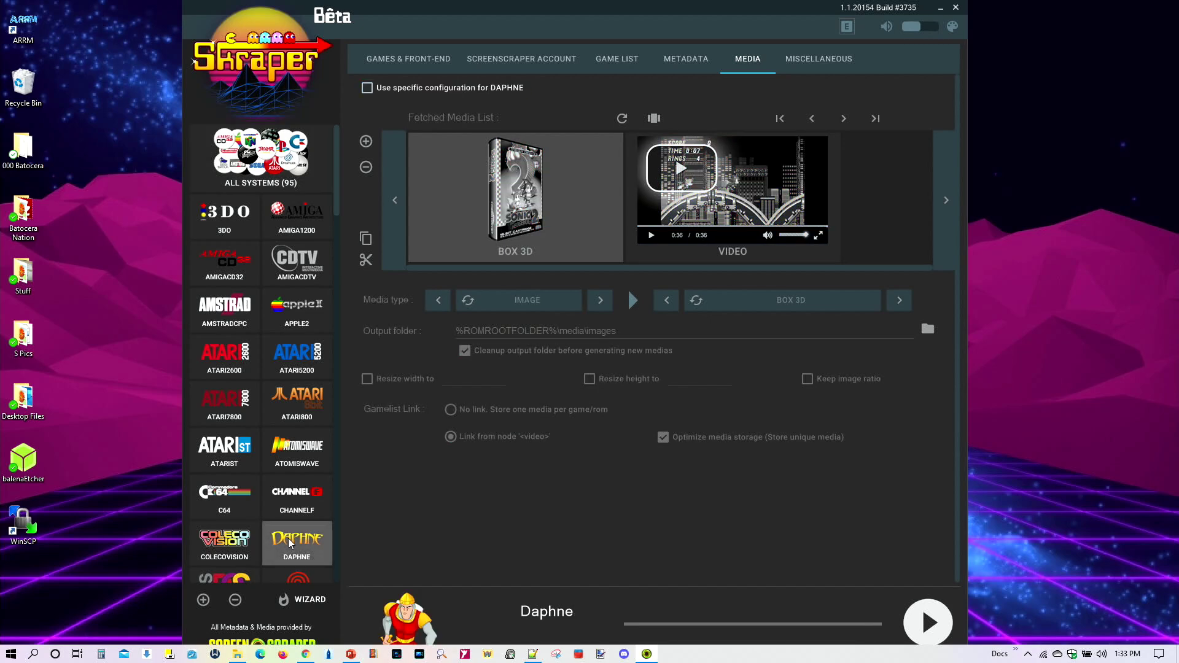
left_click(928, 623)
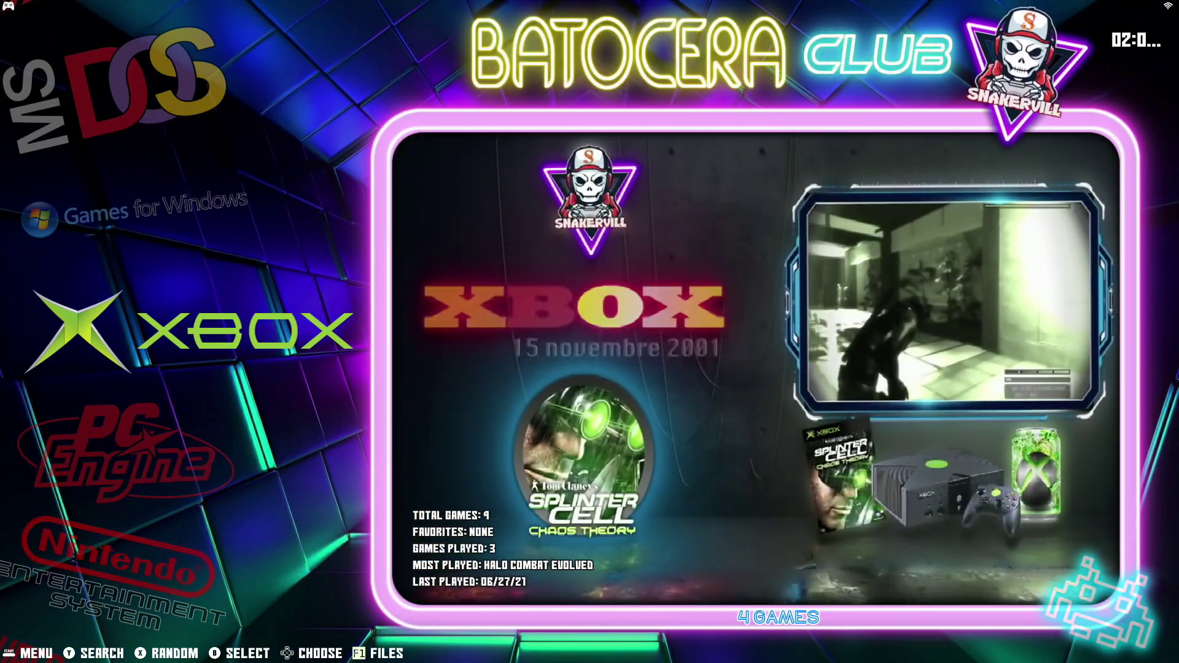
Update the games lists from the Games Settings menu.
key("Return")
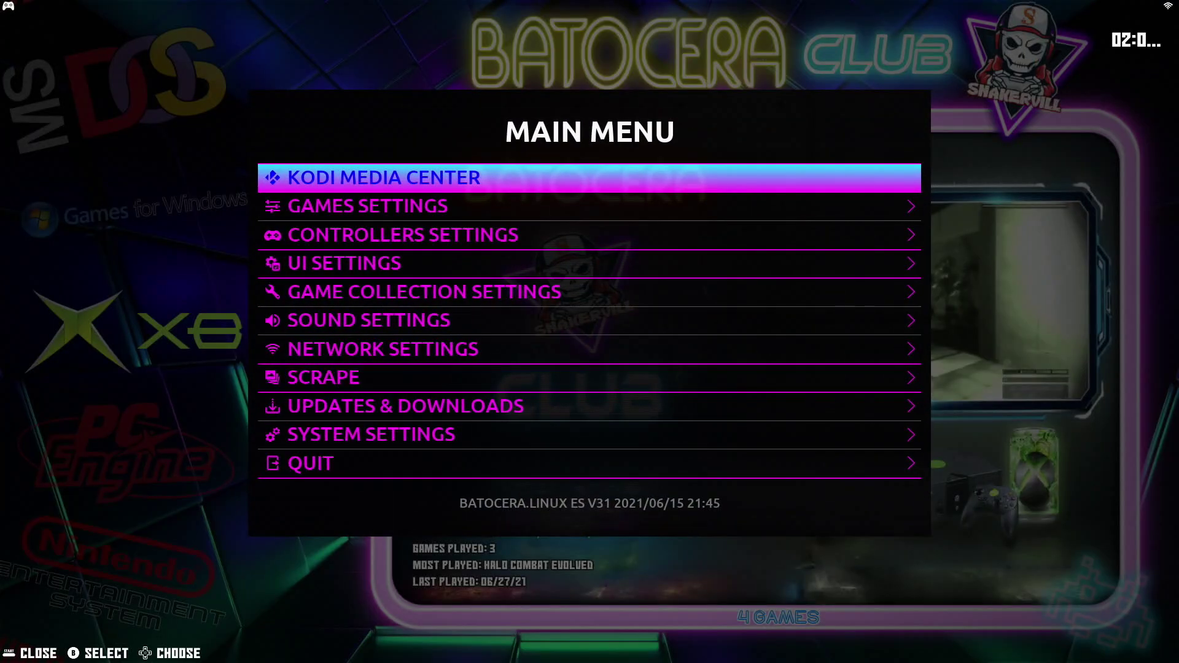
key("Down")
key("Return")
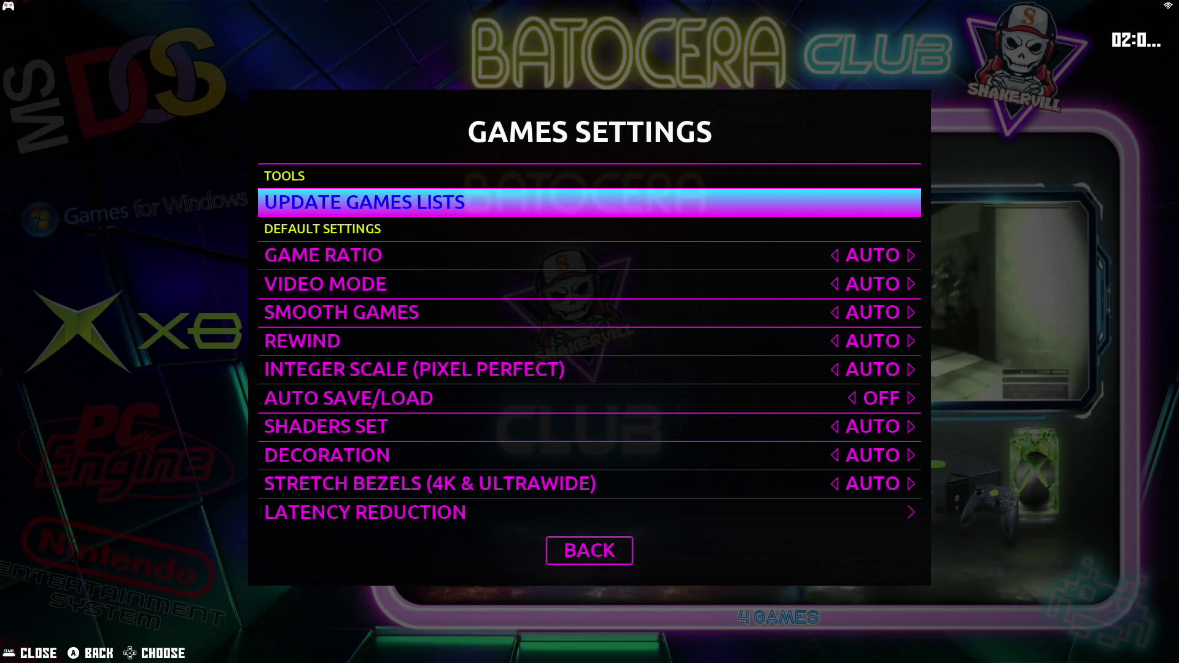
key("Return")
key("Return")
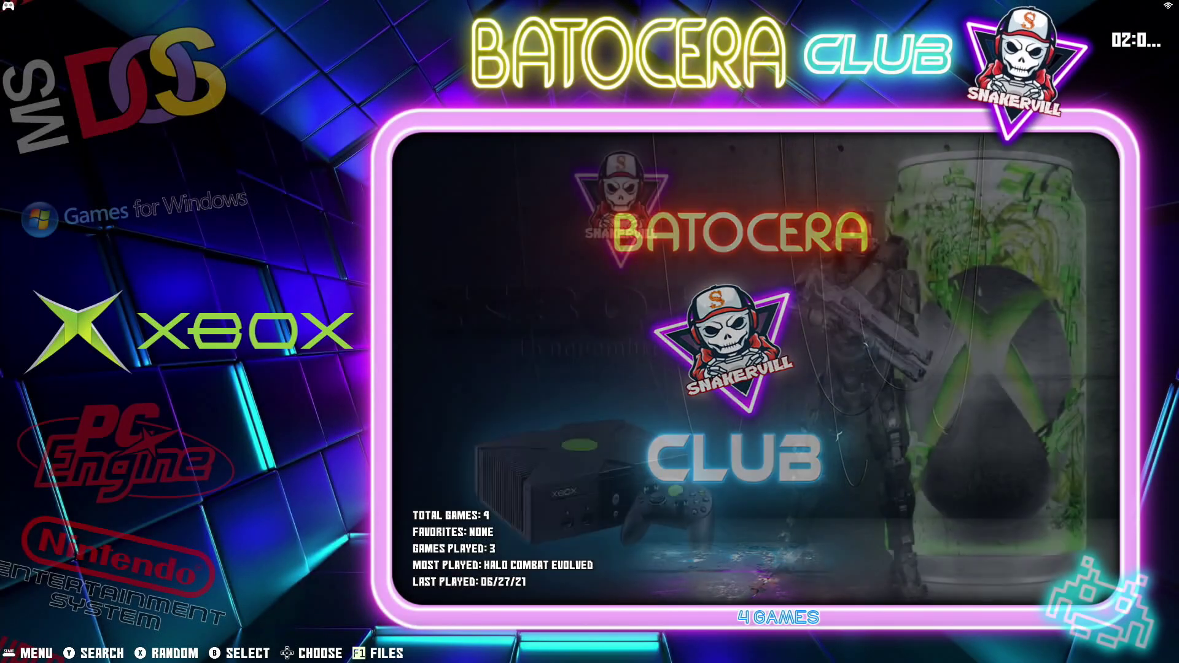
Move the system carousel to Daphne and open its game list.
key("Up")
key("Up")
key("Up")
key("Up")
key("Up")
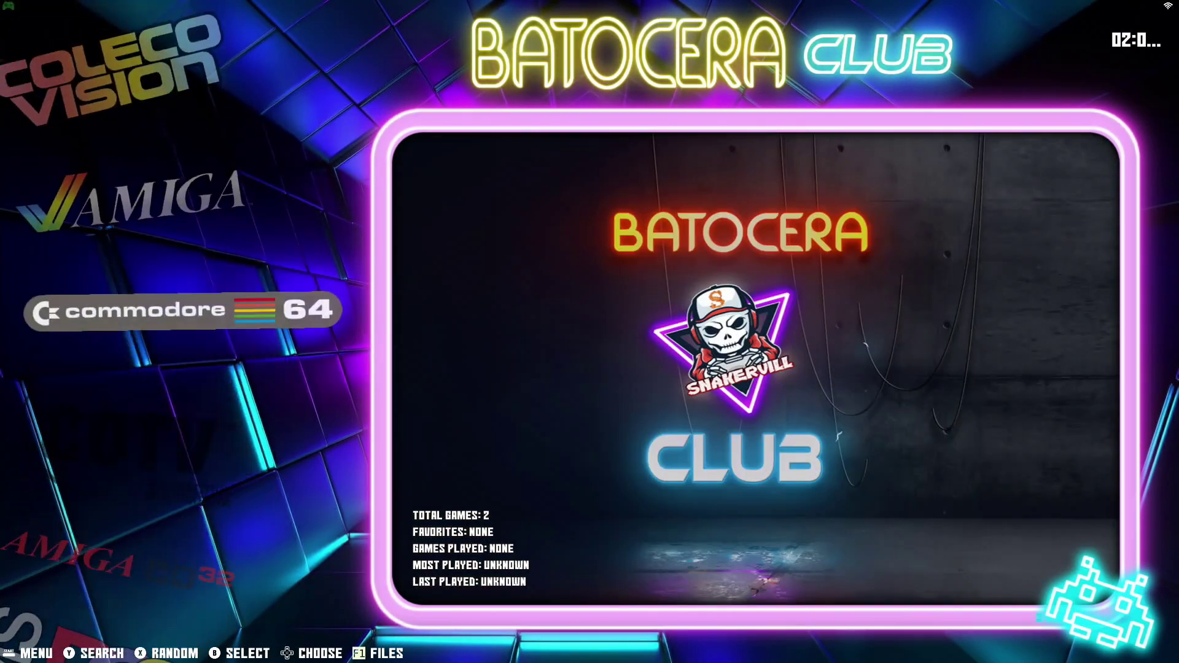
key("Up")
key("Up")
key("Up")
key("Up")
key("Up")
key("Up")
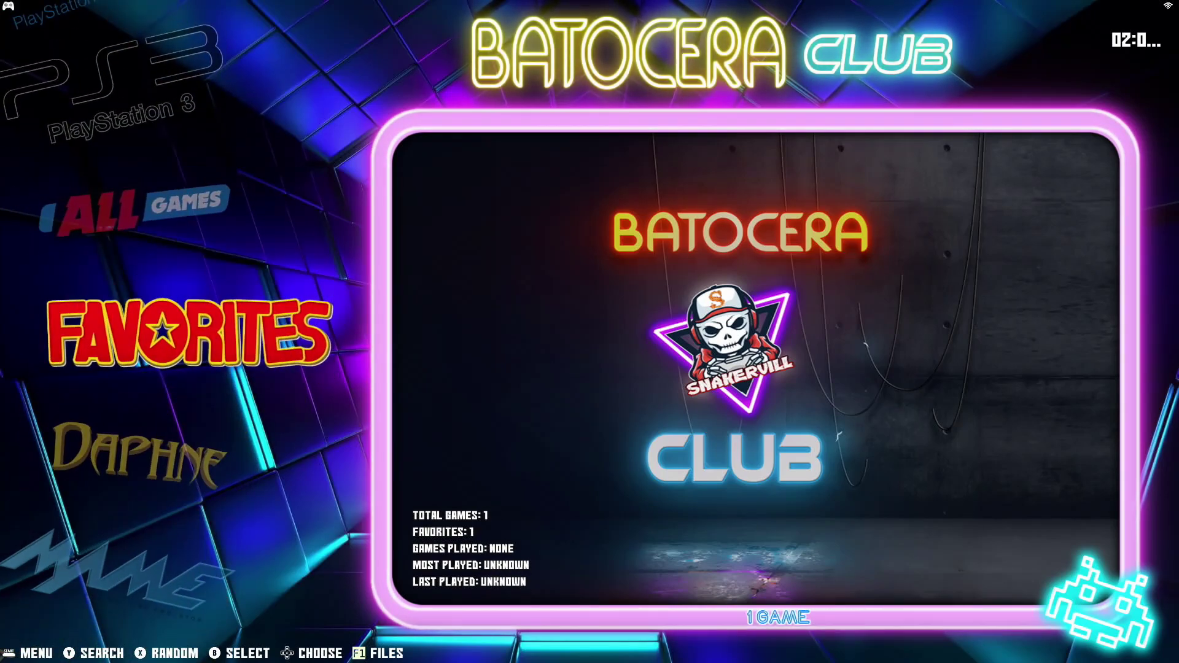
key("Down")
key("Return")
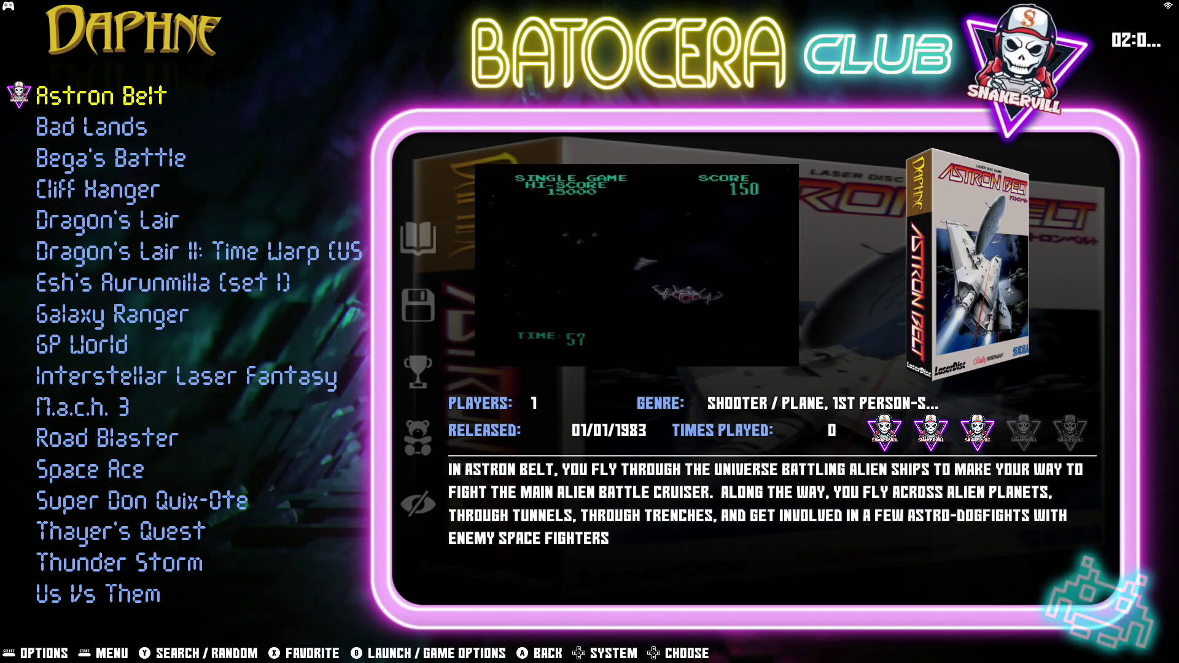
key("Down")
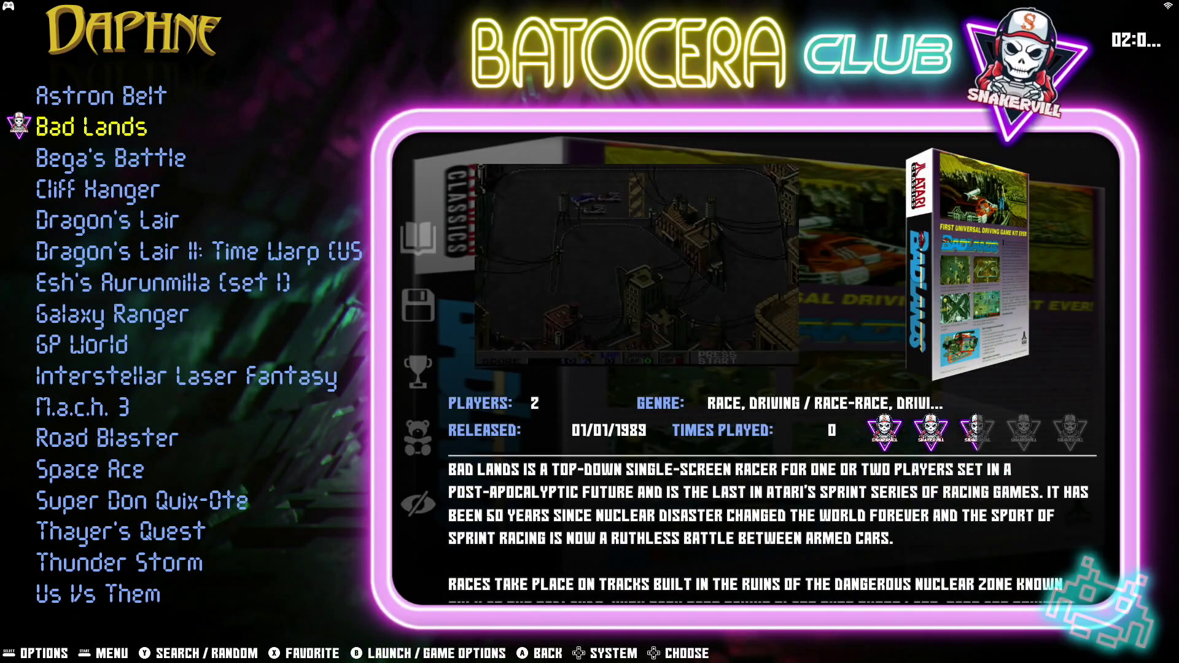
key("Down")
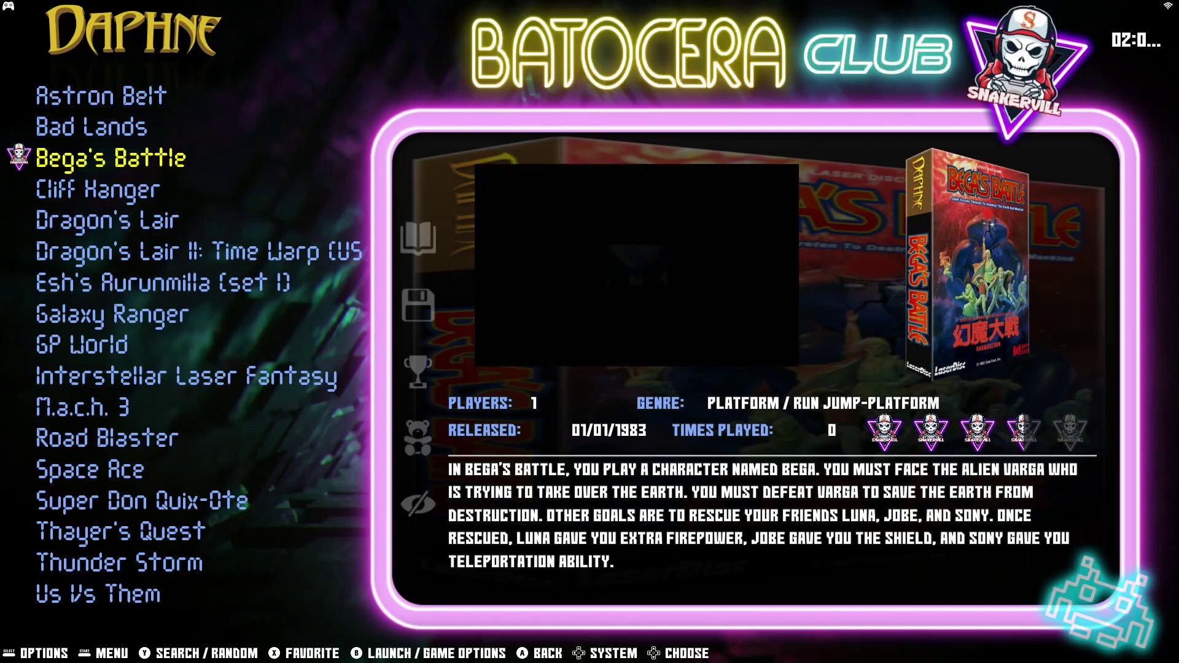
key("Down")
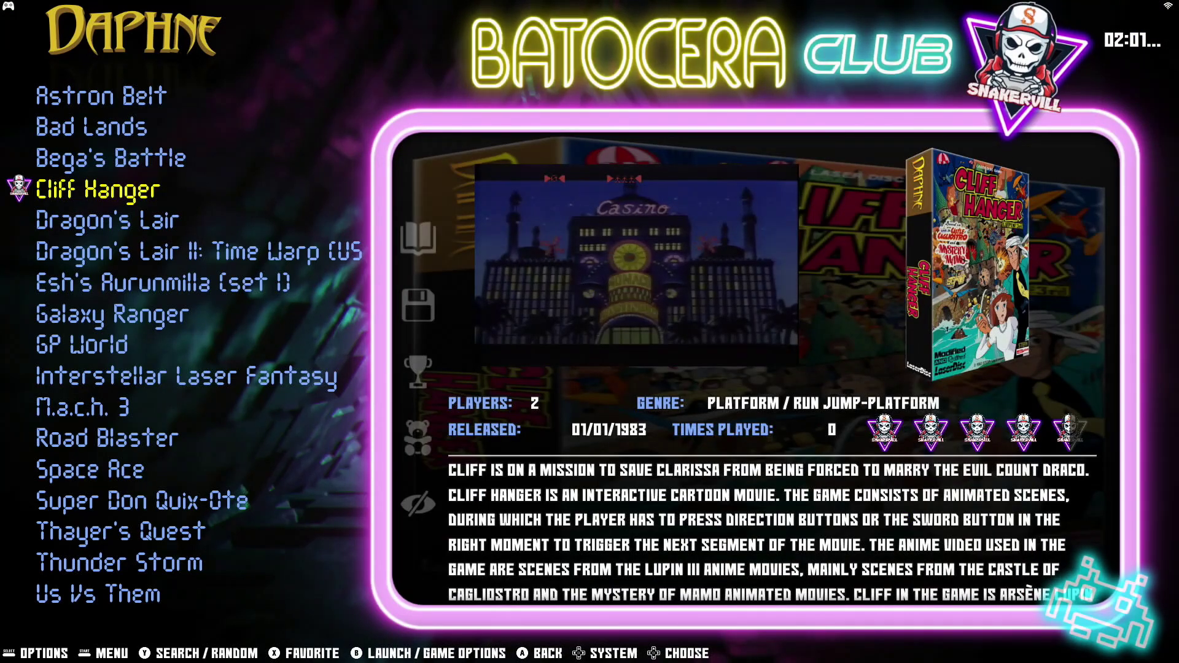
key("Down")
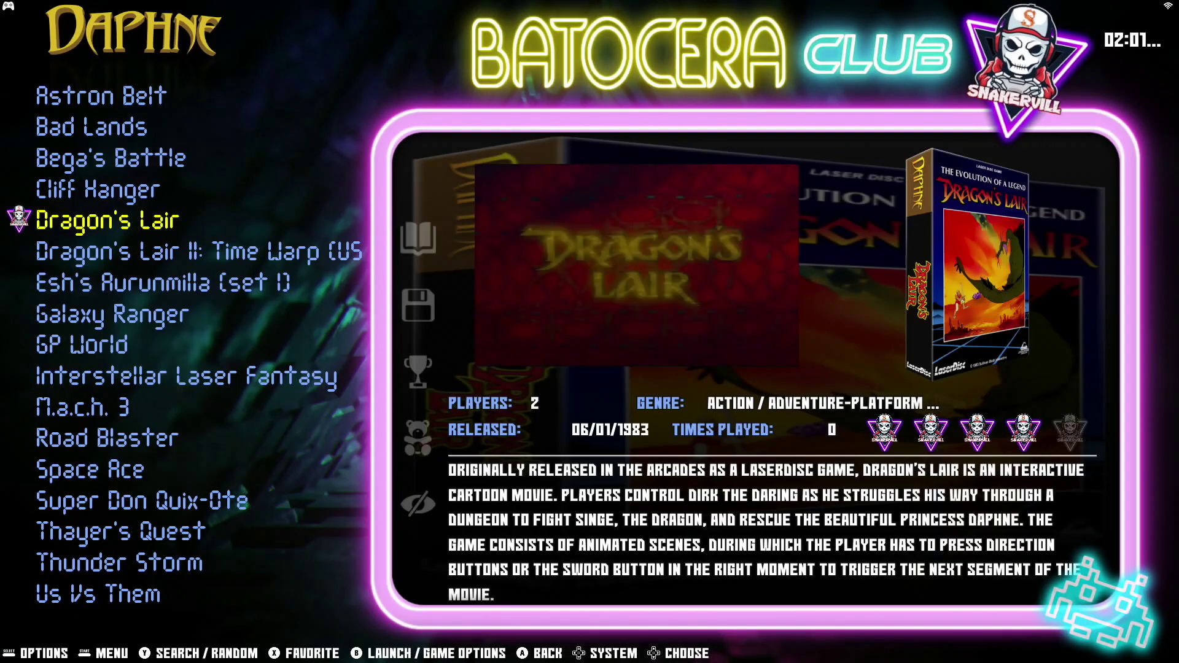
key("Down")
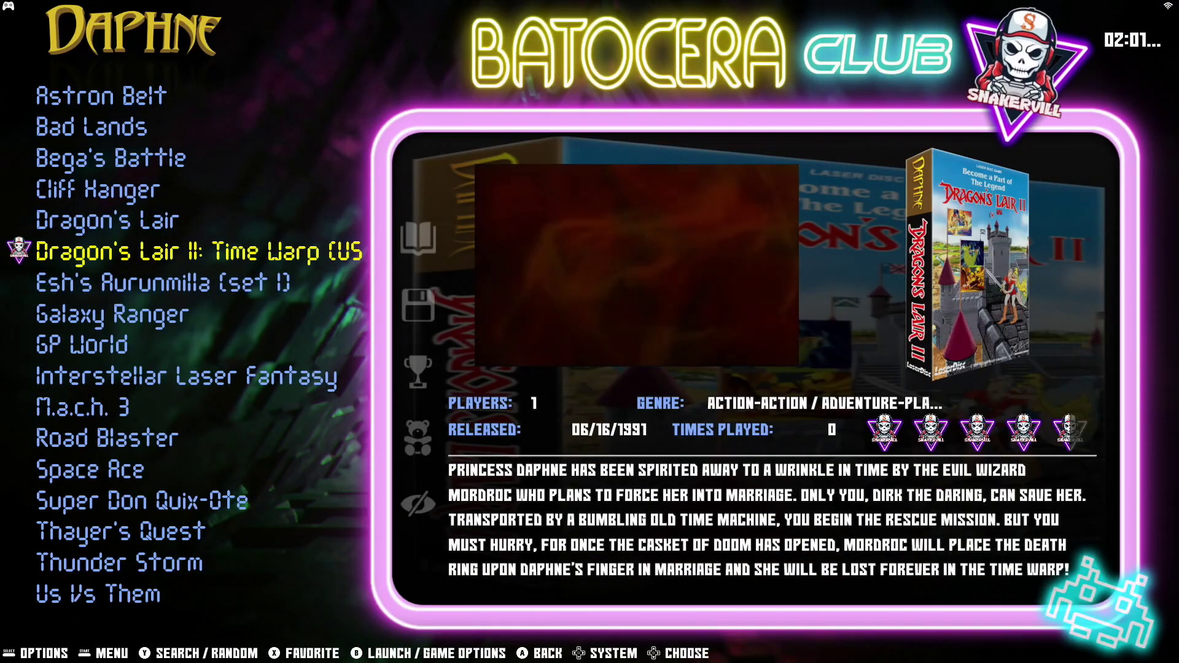
key("Down")
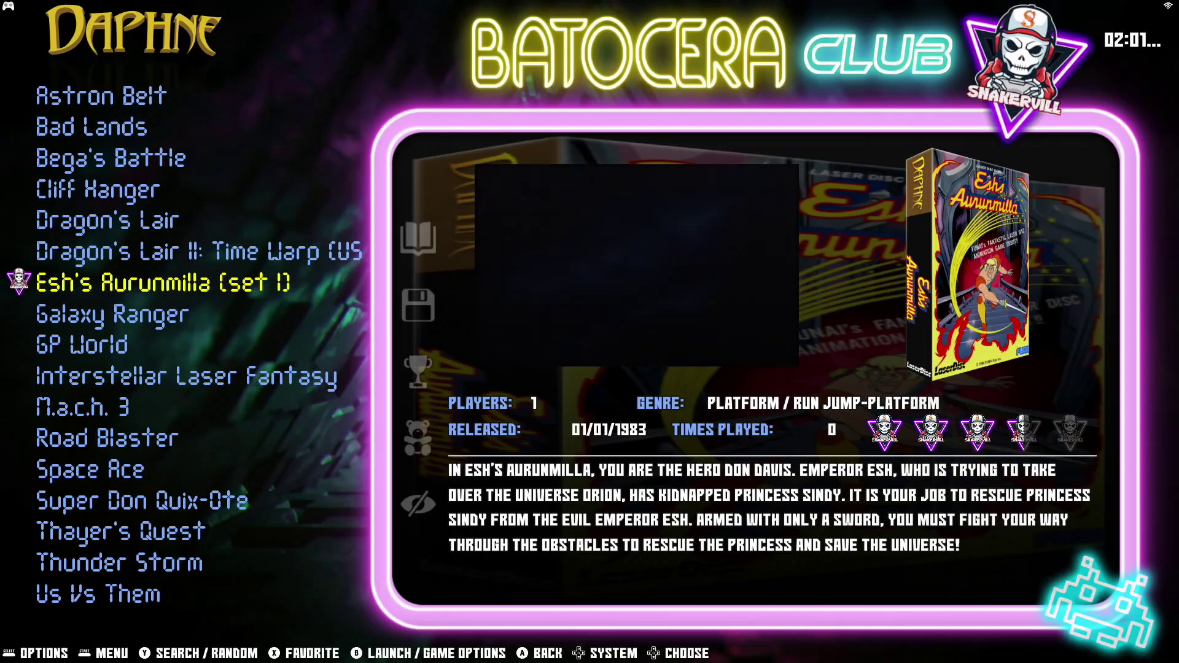
key("Down")
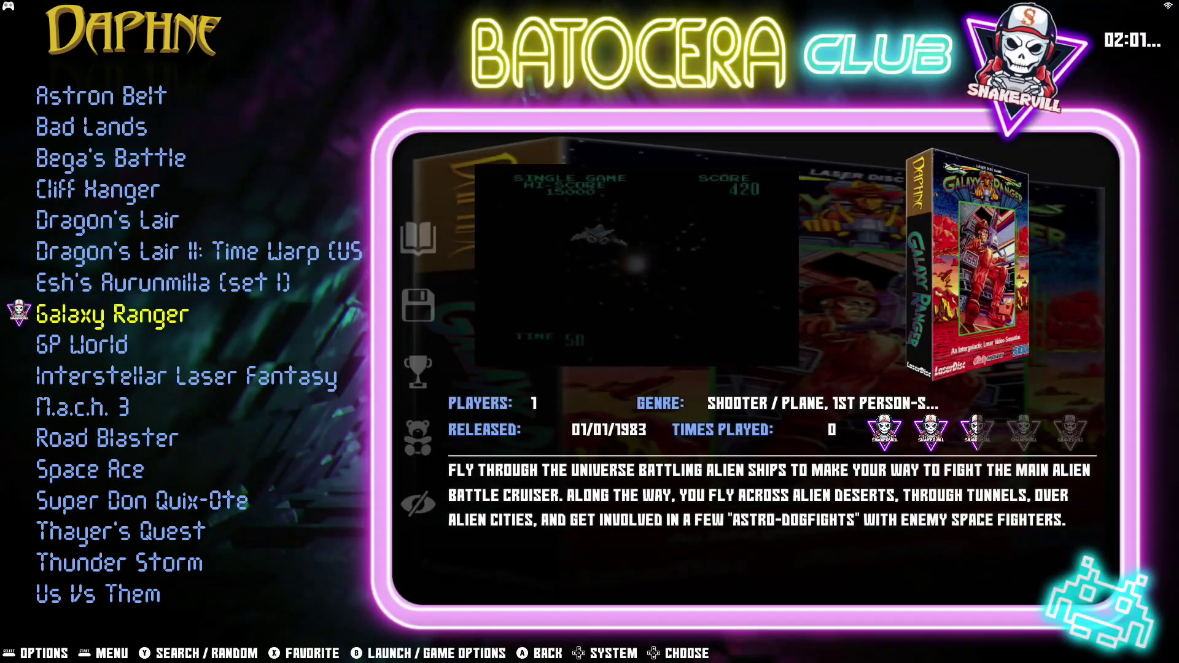
key("Down")
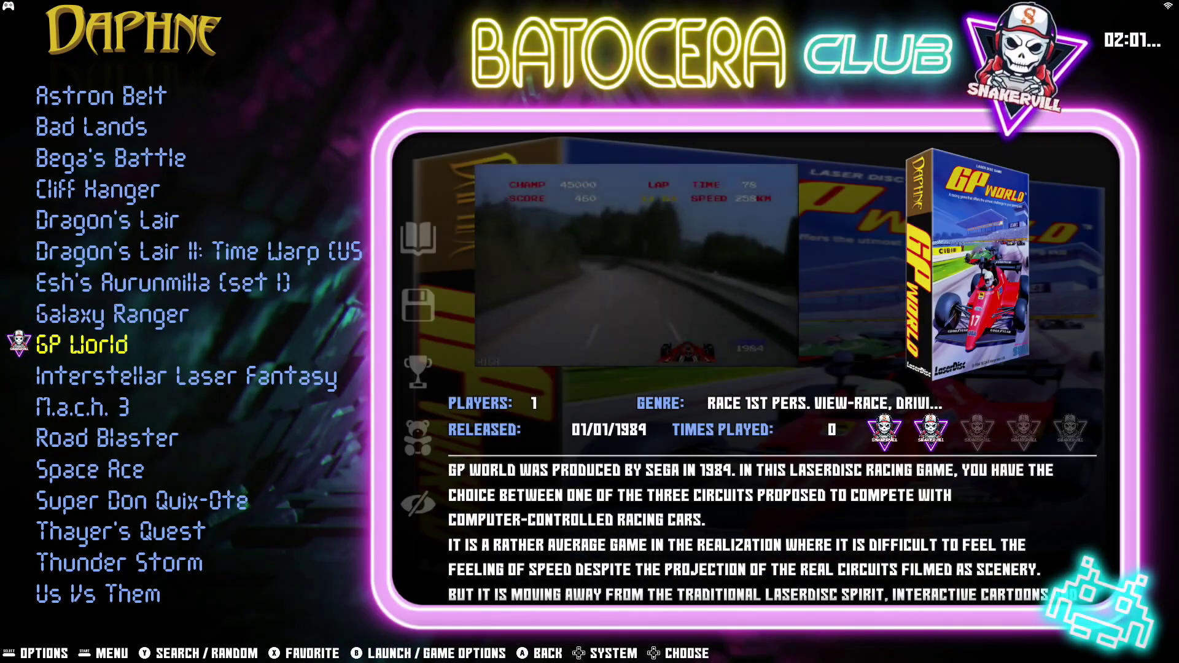
key("Down")
key("Down")
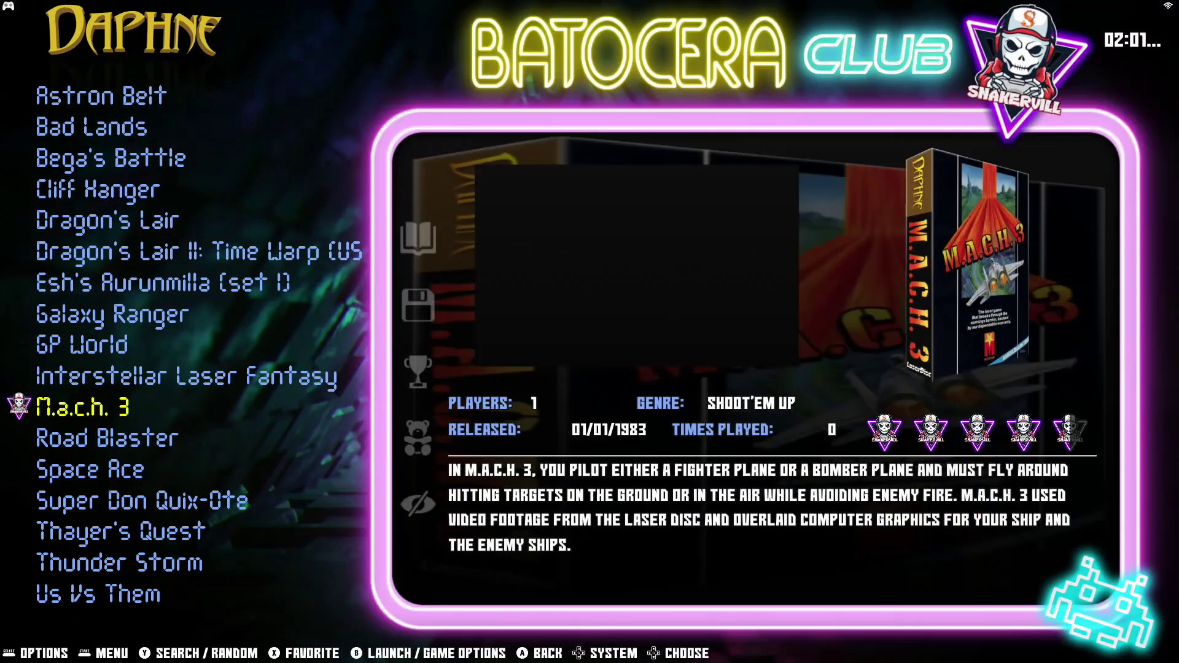
key("Down")
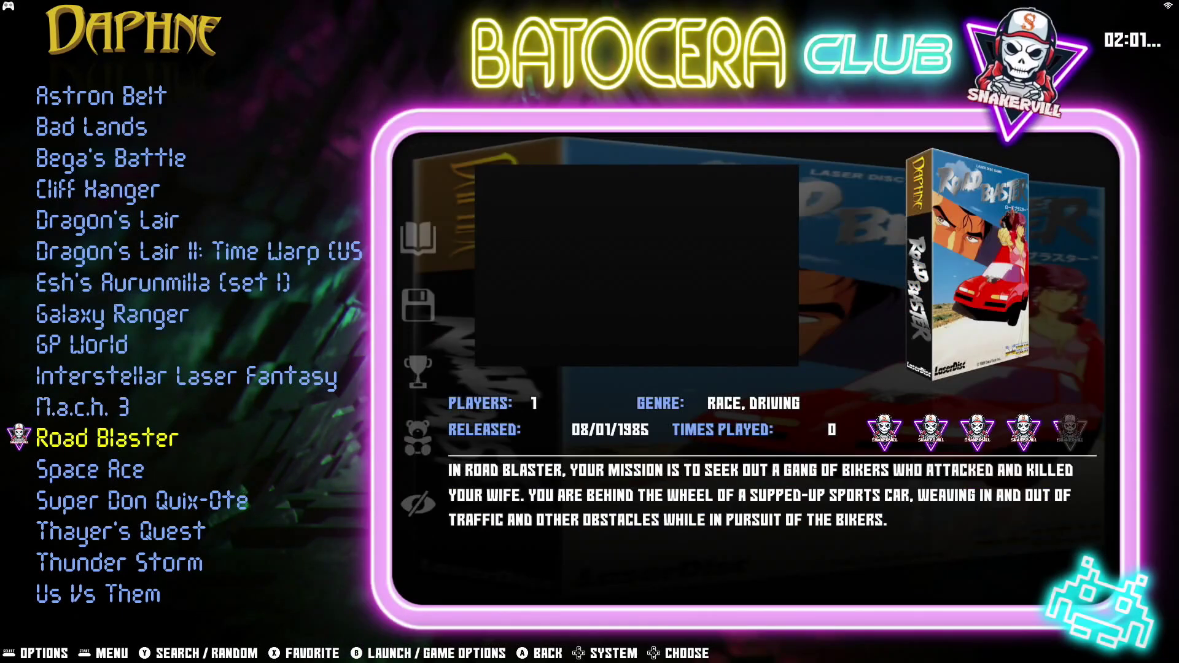
key("Down")
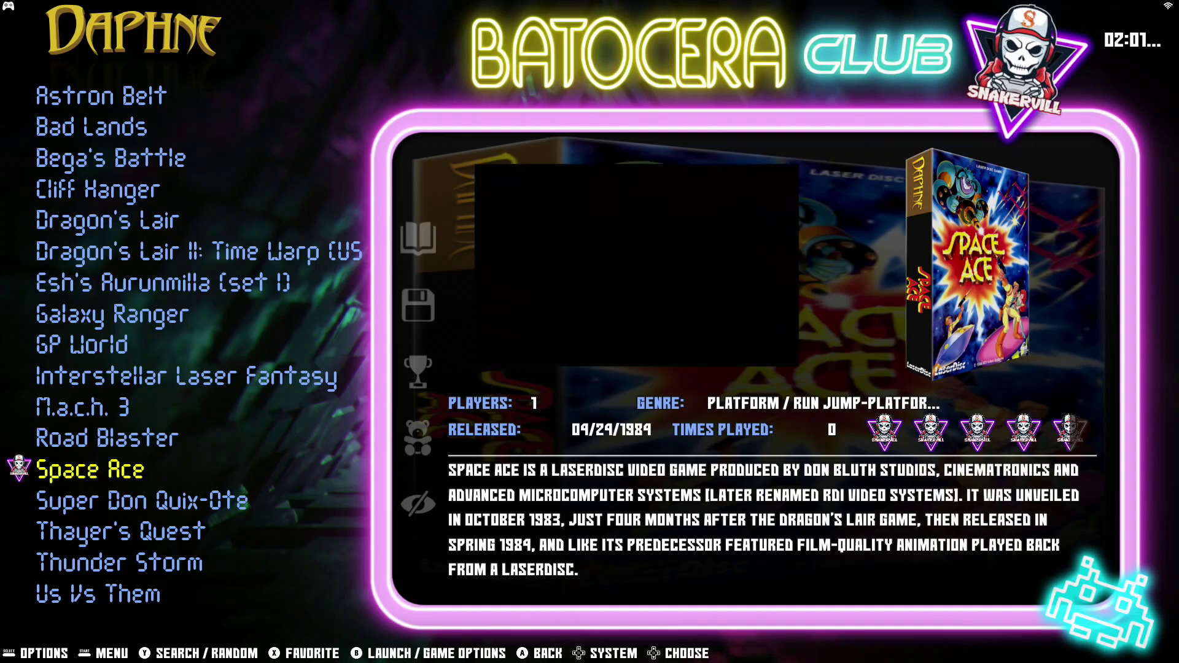
key("Down")
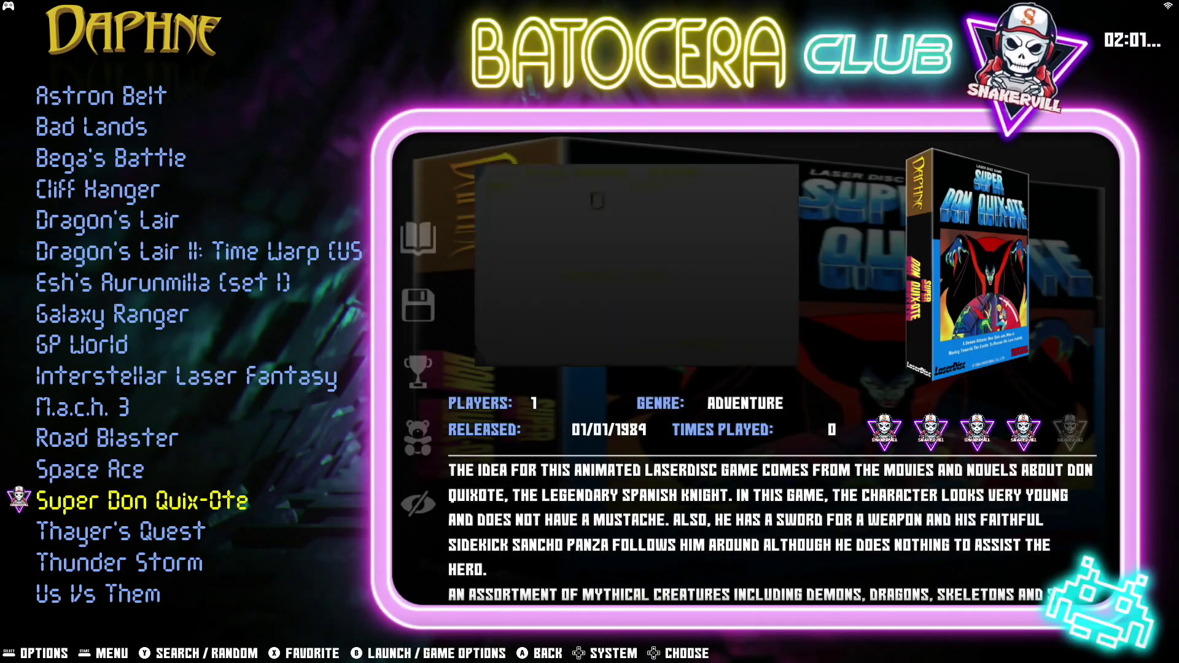
key("Down")
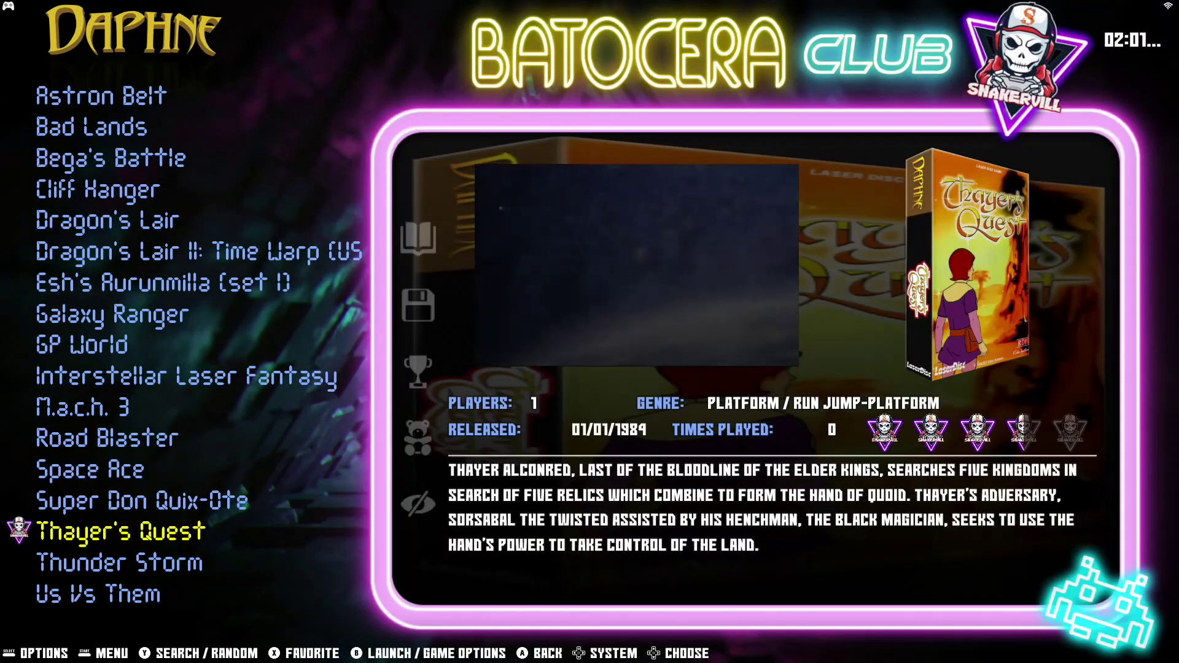
key("Down")
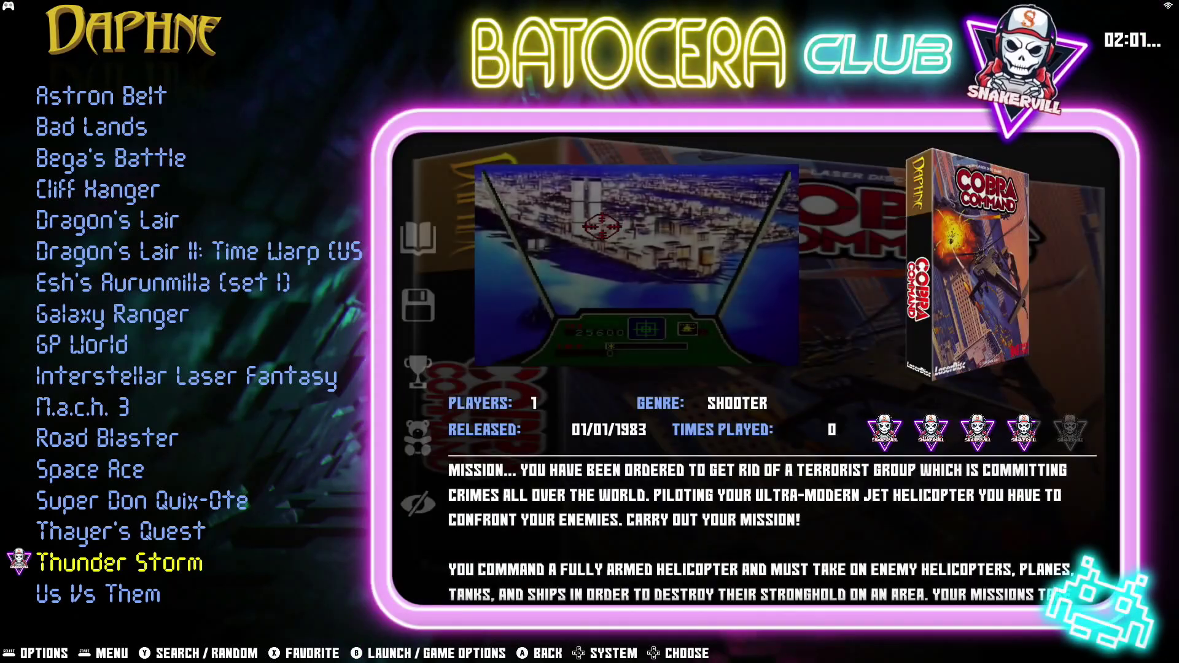
key("Down")
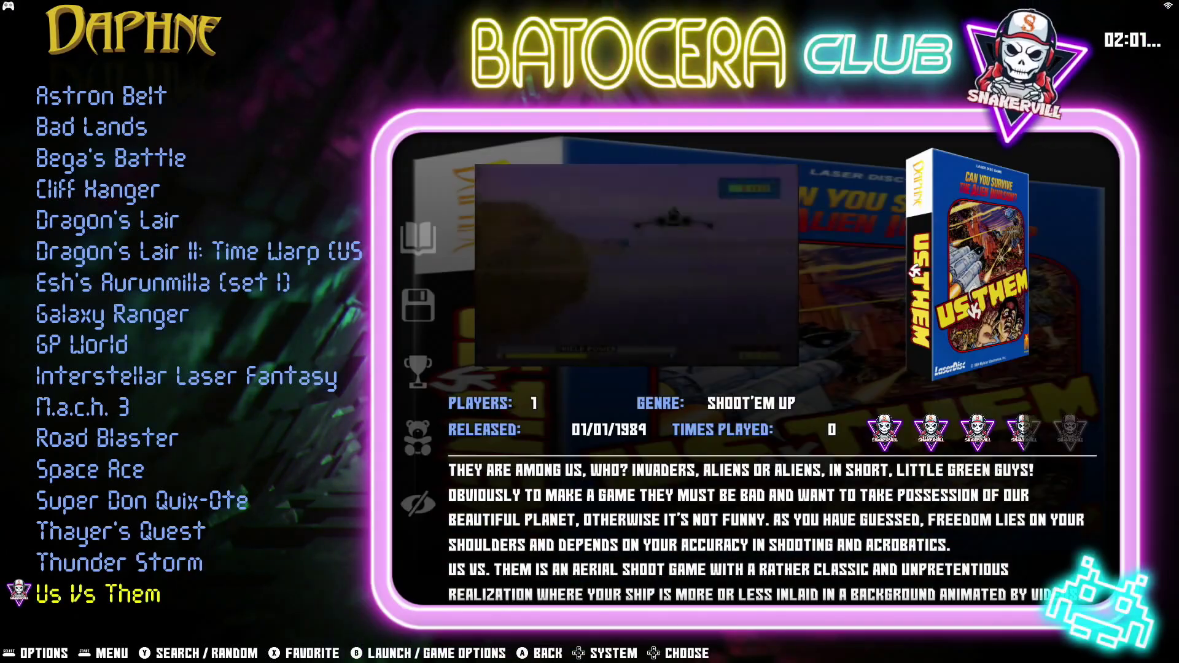
key("Up")
key("Up")
key("Up")
key("Up")
key("Up")
key("Up")
key("Up")
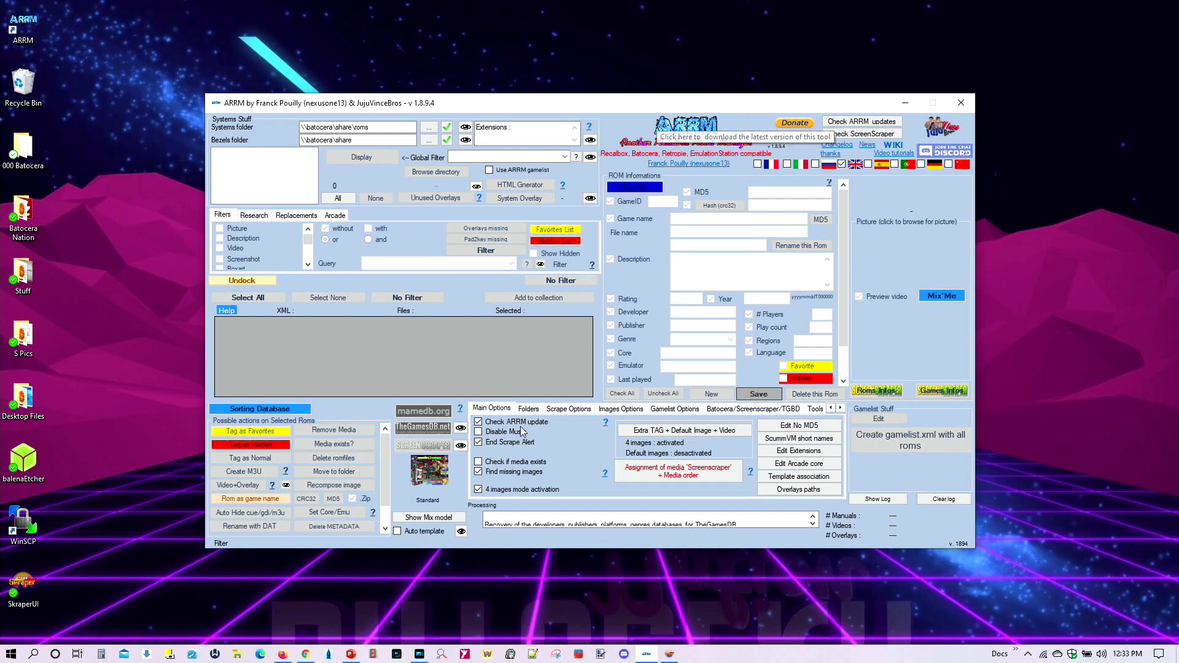
Minimize Skraper and then ARRM, leaving the Batocera Nation wallpaper desktop visible.
left_click(670, 654)
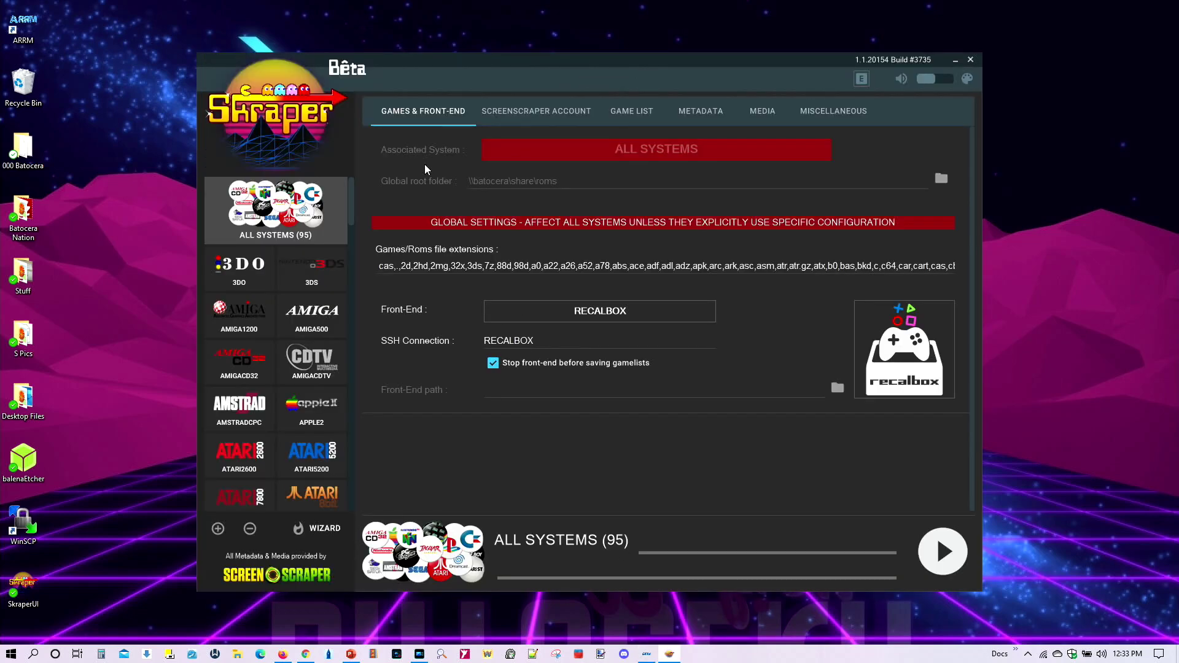
left_click(955, 60)
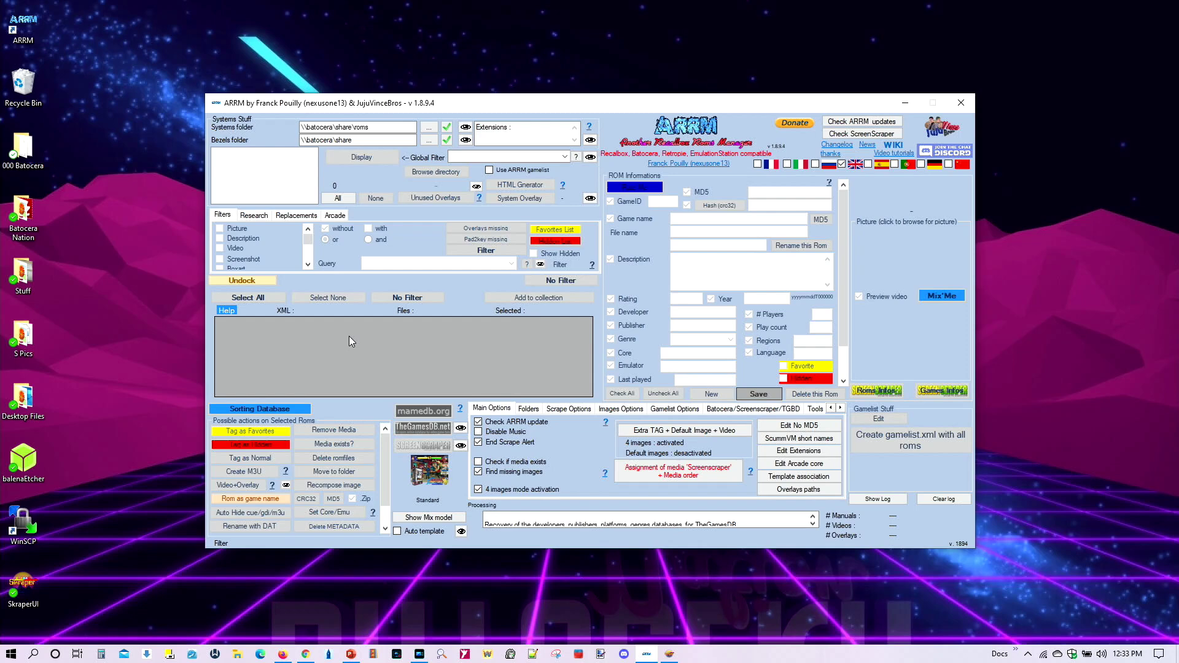
left_click(905, 103)
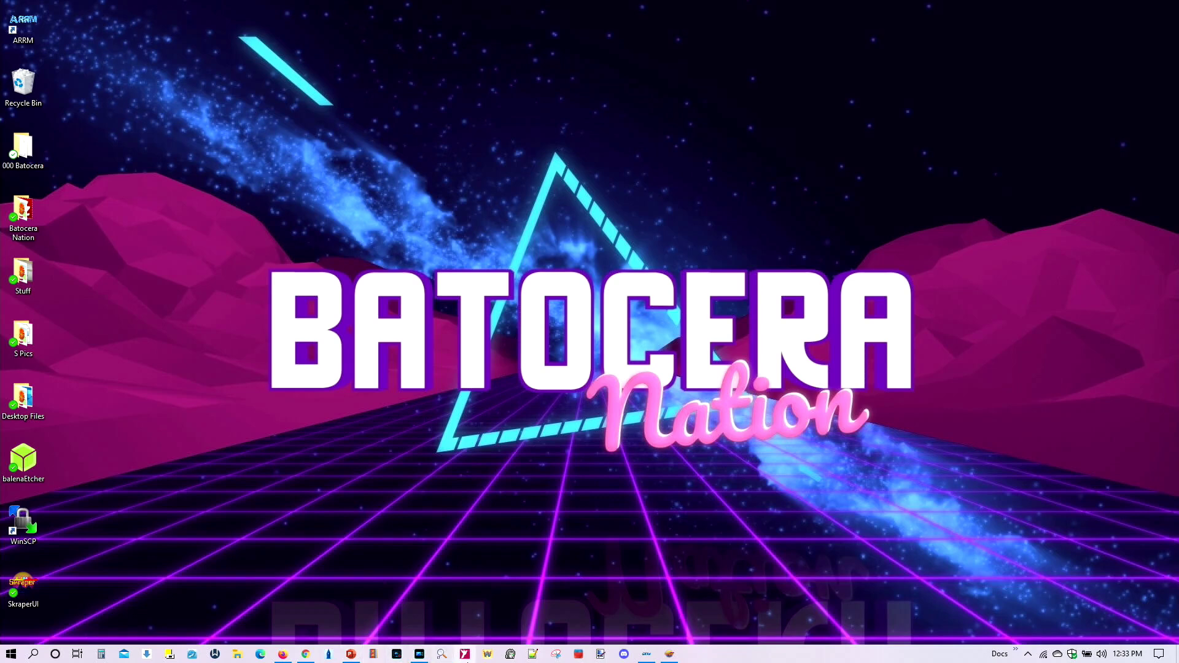
left_click(283, 654)
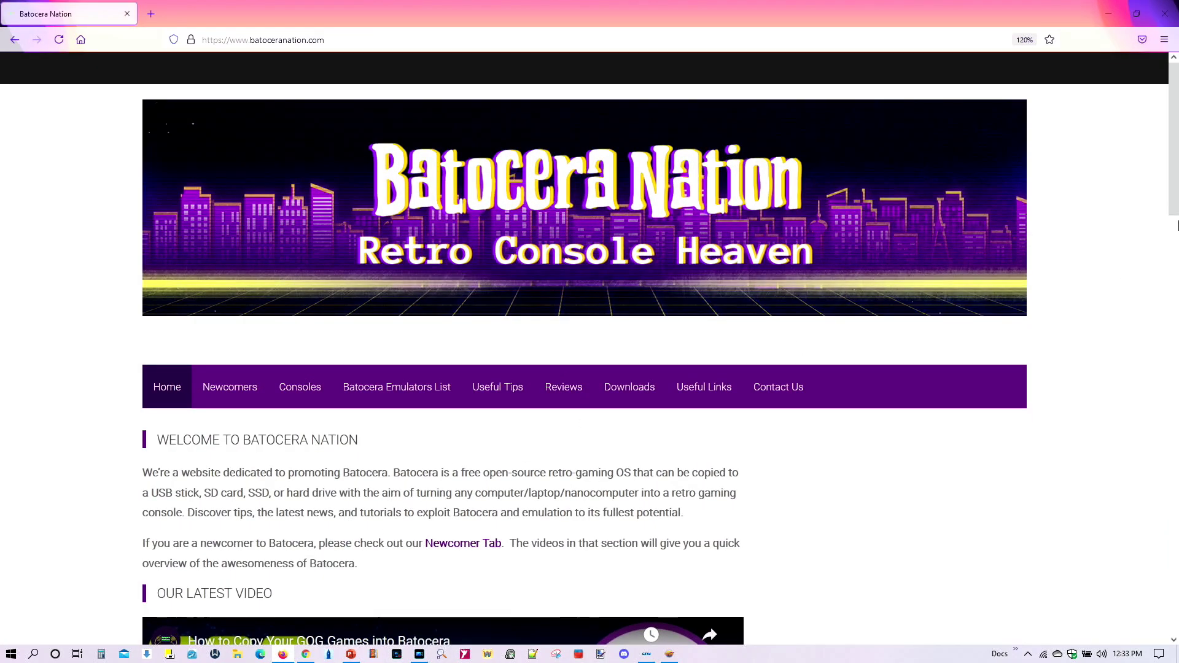